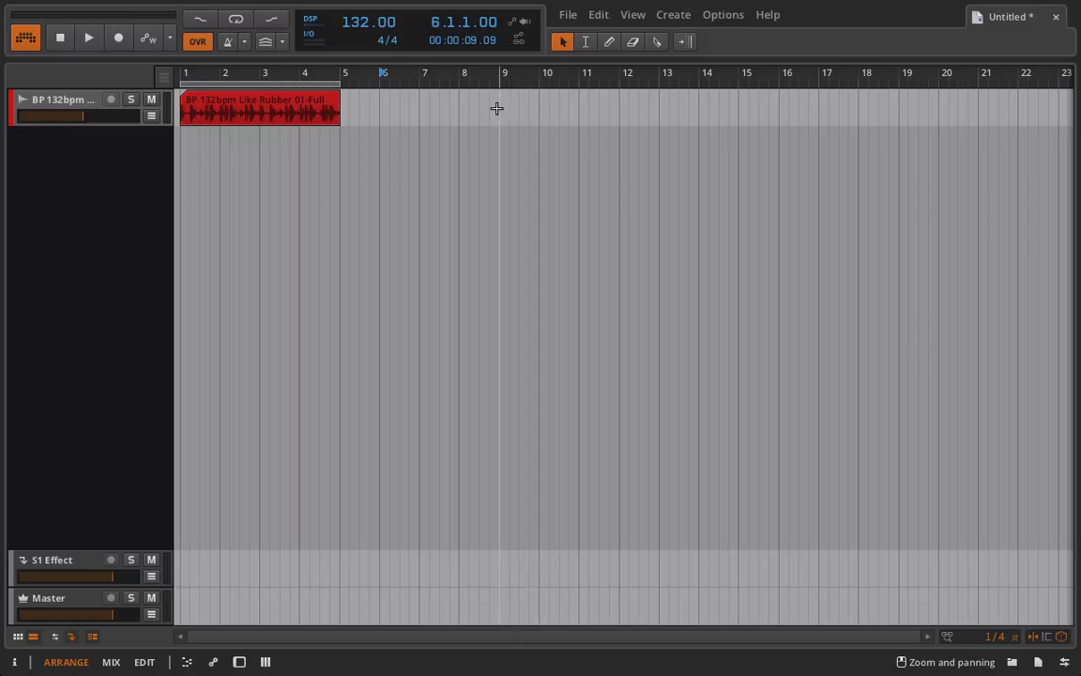
# Create an empty clip at bar 9, size it to two bars, and loop it out to bar 17.
pyautogui.doubleClick(497, 109)
pyautogui.moveTo(488, 113); pyautogui.dragTo(528, 109)
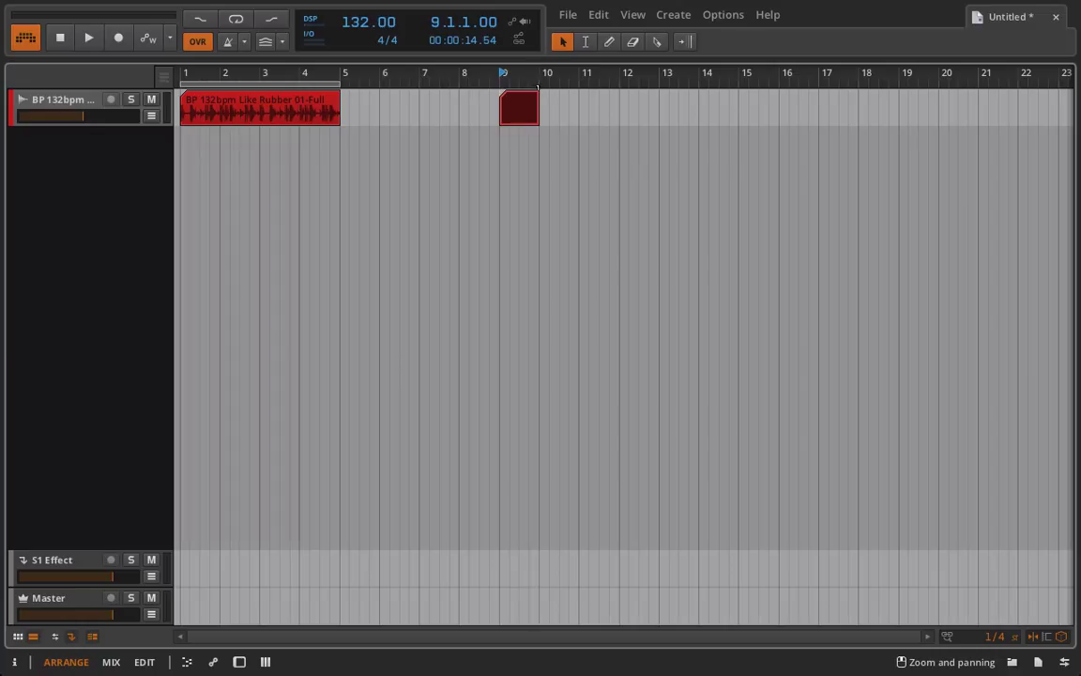
pyautogui.moveTo(537, 108); pyautogui.dragTo(657, 108)
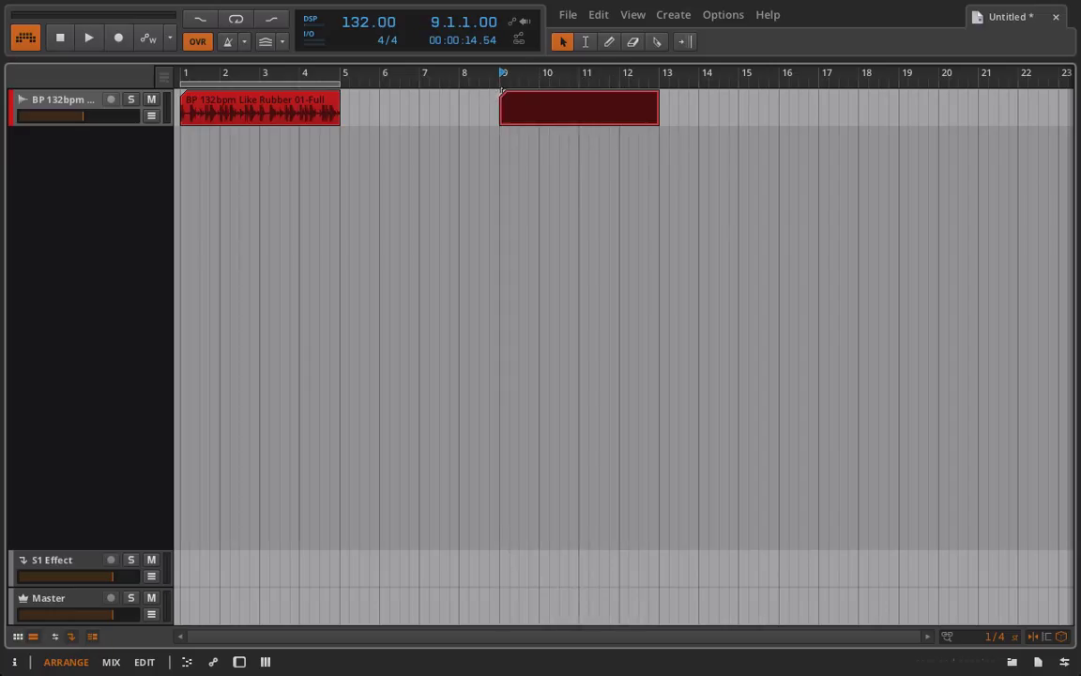
pyautogui.moveTo(501, 94)
pyautogui.mouseDown()
pyautogui.moveTo(401, 93)
pyautogui.moveTo(516, 94)
pyautogui.moveTo(500, 94)
pyautogui.mouseUp()
pyautogui.moveTo(657, 104); pyautogui.dragTo(579, 101)
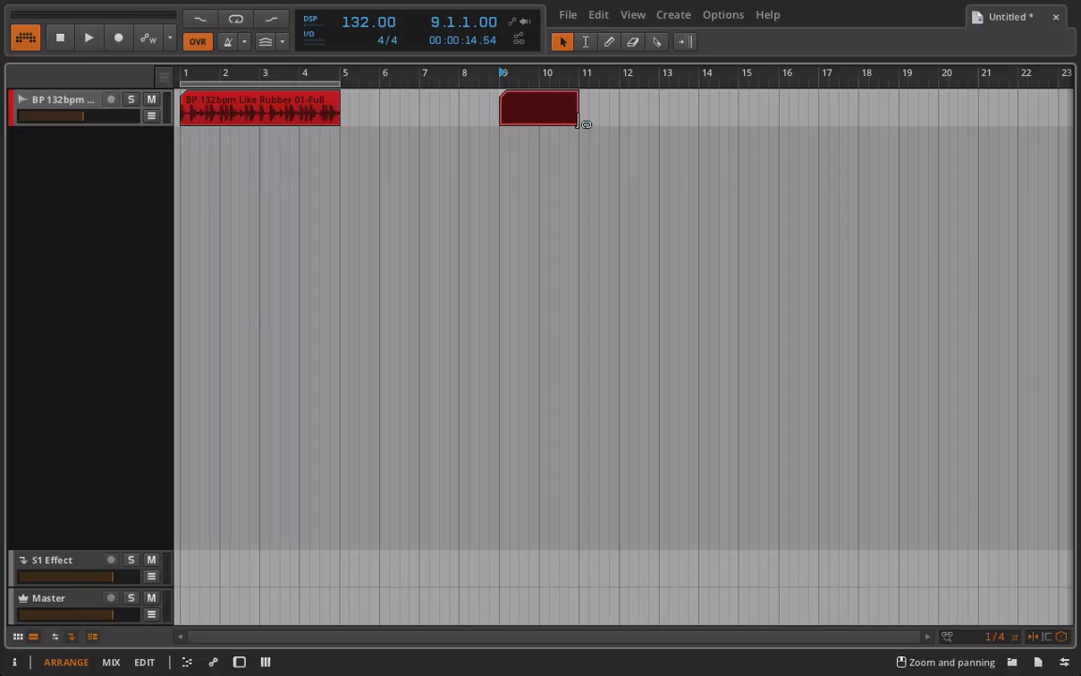
pyautogui.moveTo(579, 123); pyautogui.dragTo(820, 113)
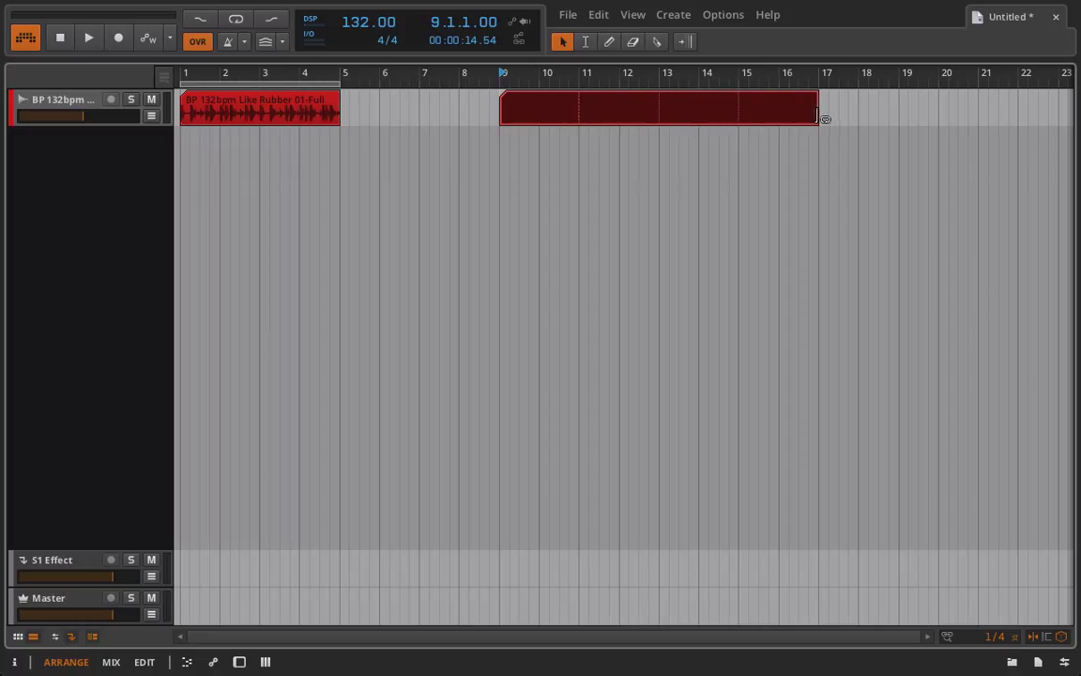
pyautogui.click(578, 108)
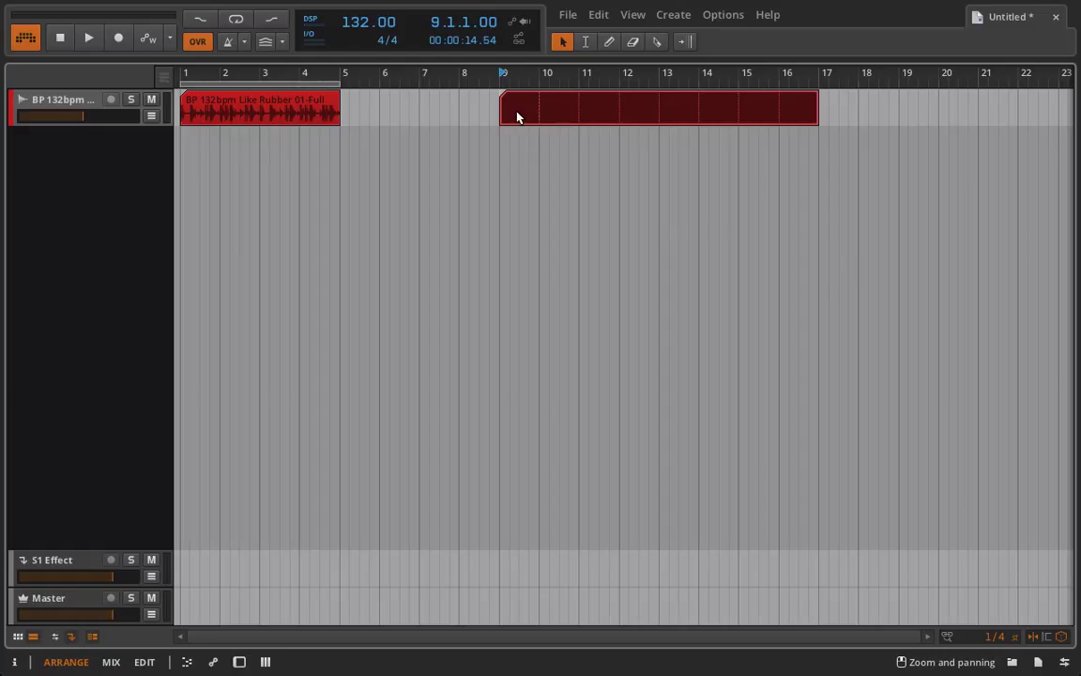
# Delete the empty looped clip and try out the Time Selection, Pen, Eraser and Knife tools.
pyautogui.press('Delete')
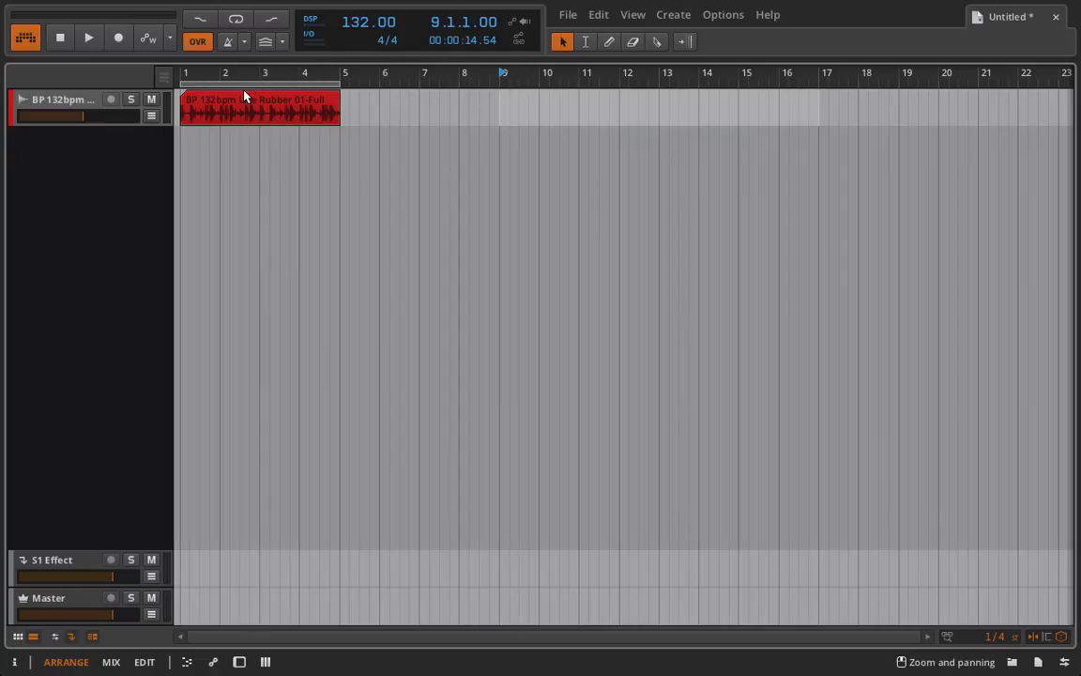
pyautogui.click(588, 44)
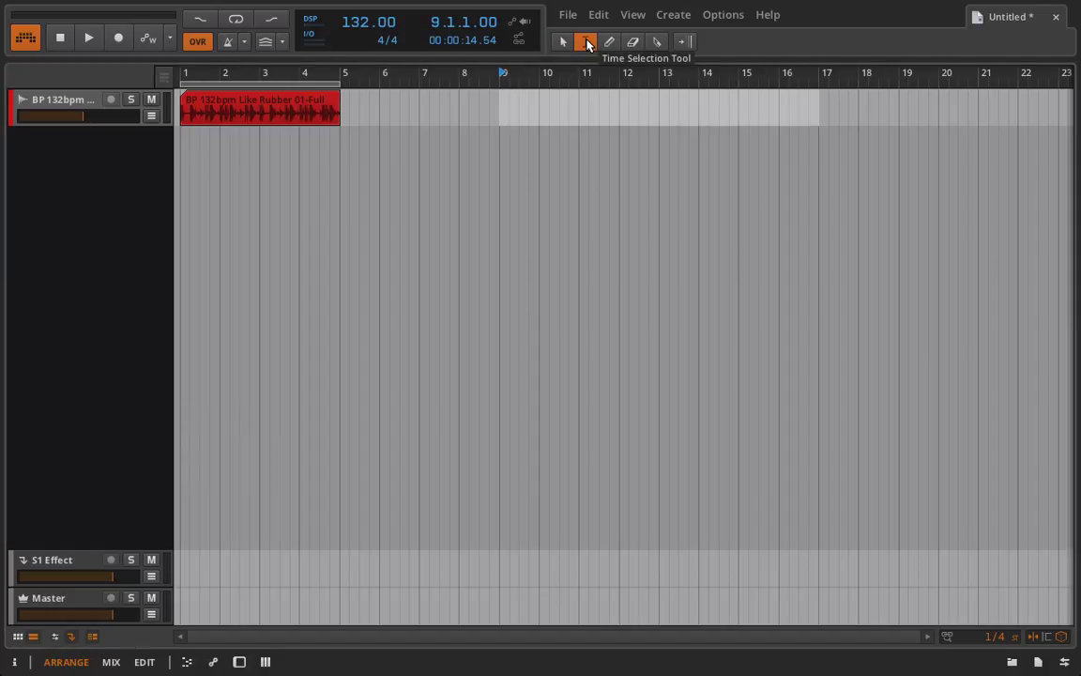
pyautogui.press('3')
pyautogui.press('4')
pyautogui.press('5')
pyautogui.press('2')
# Split the drum break at bar 3 using the Knife tool.
pyautogui.press('5')
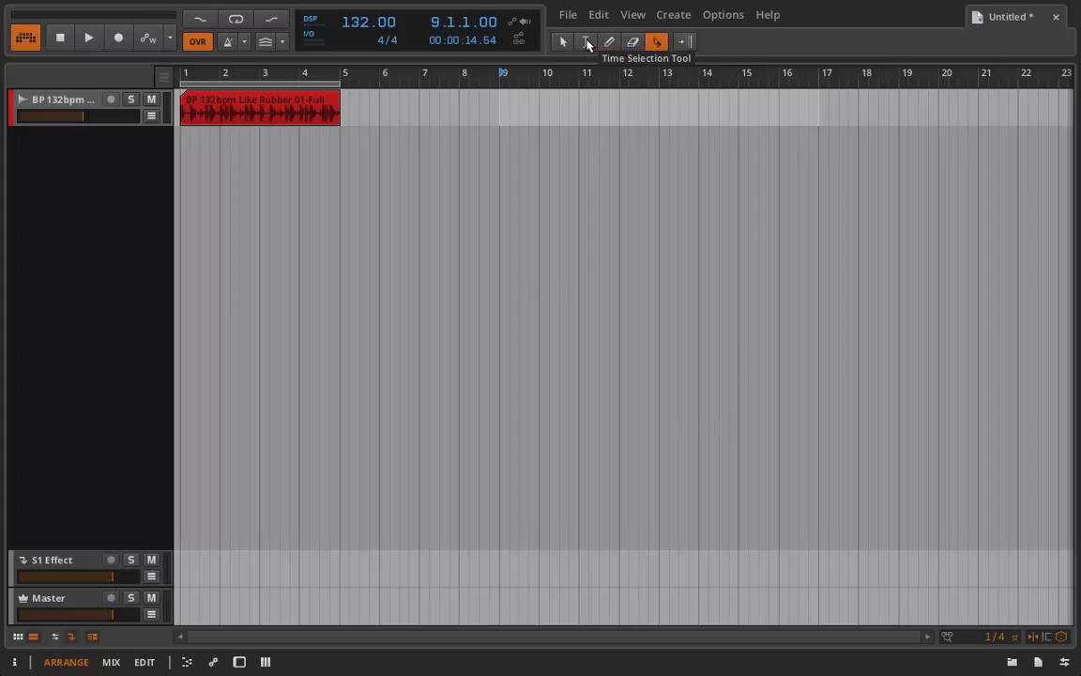
pyautogui.press('1')
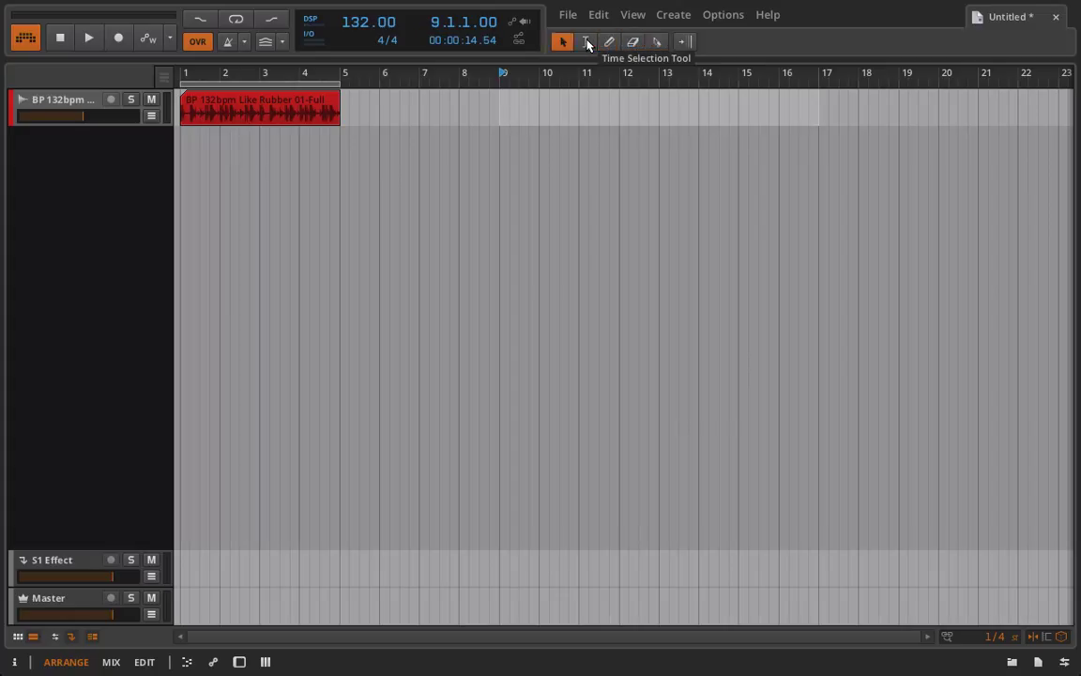
pyautogui.press('2')
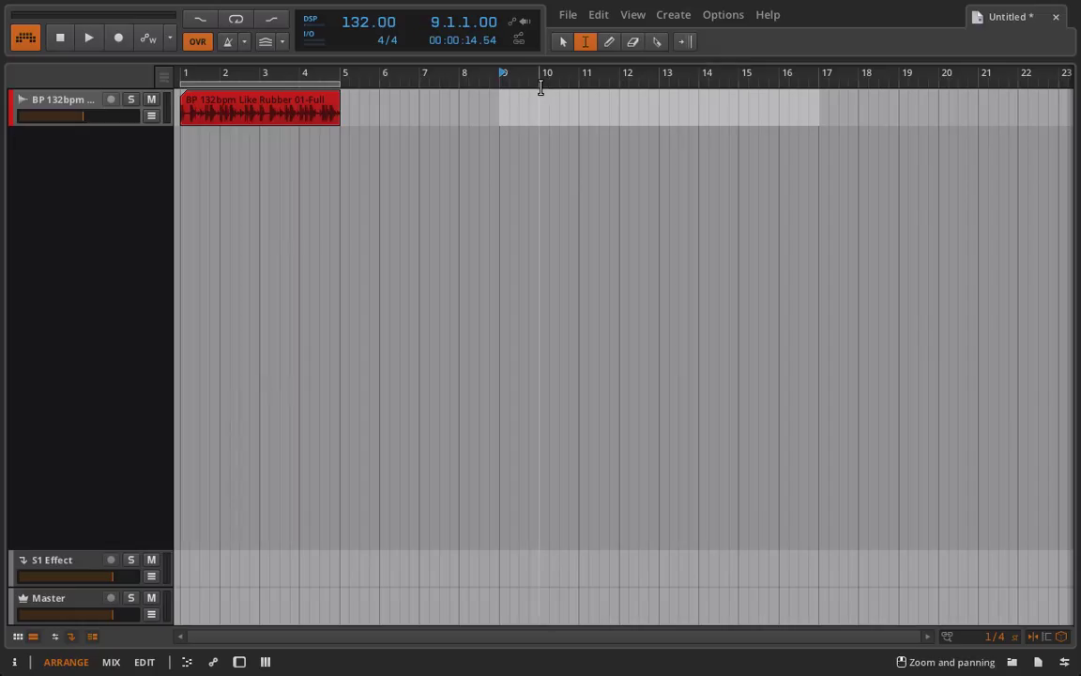
pyautogui.press('5')
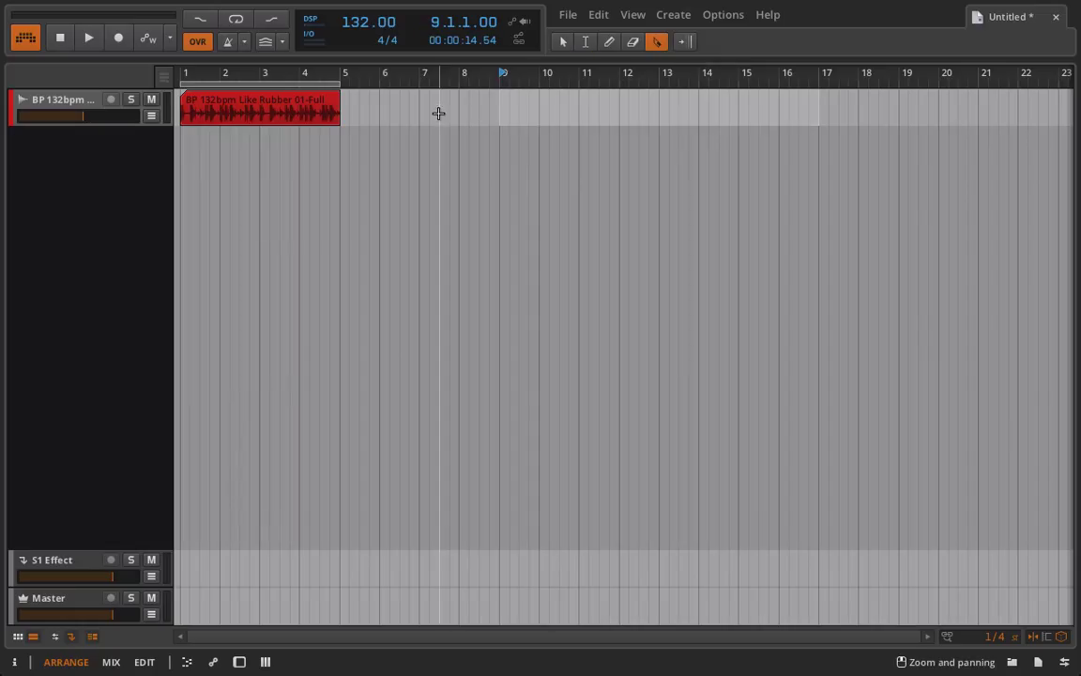
pyautogui.click(262, 111)
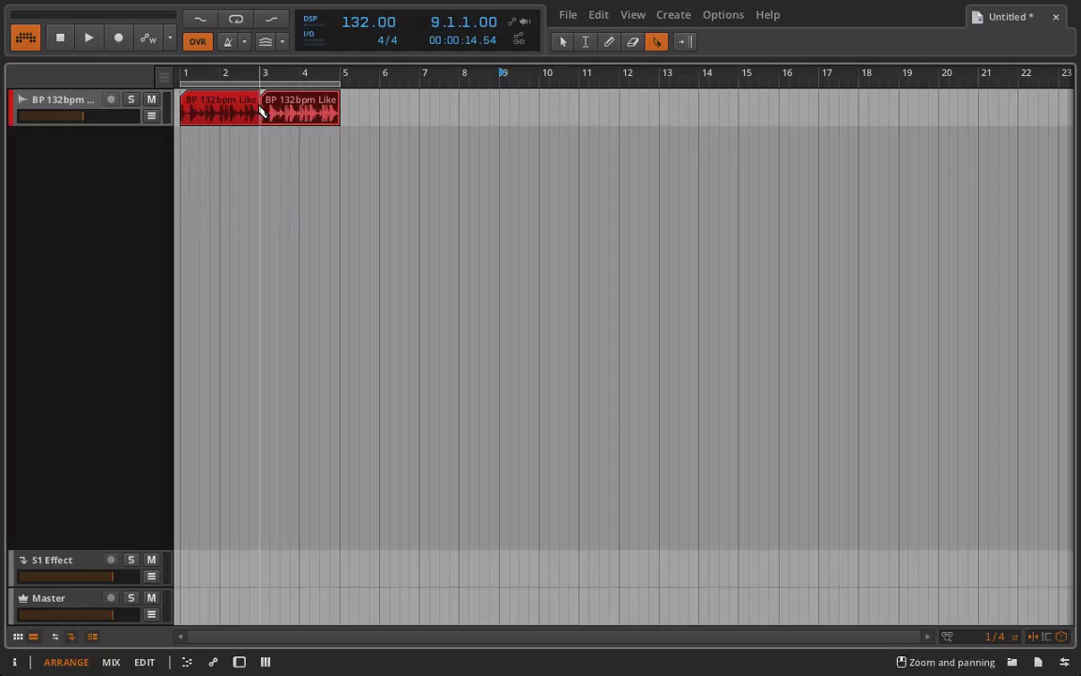
pyautogui.press('2')
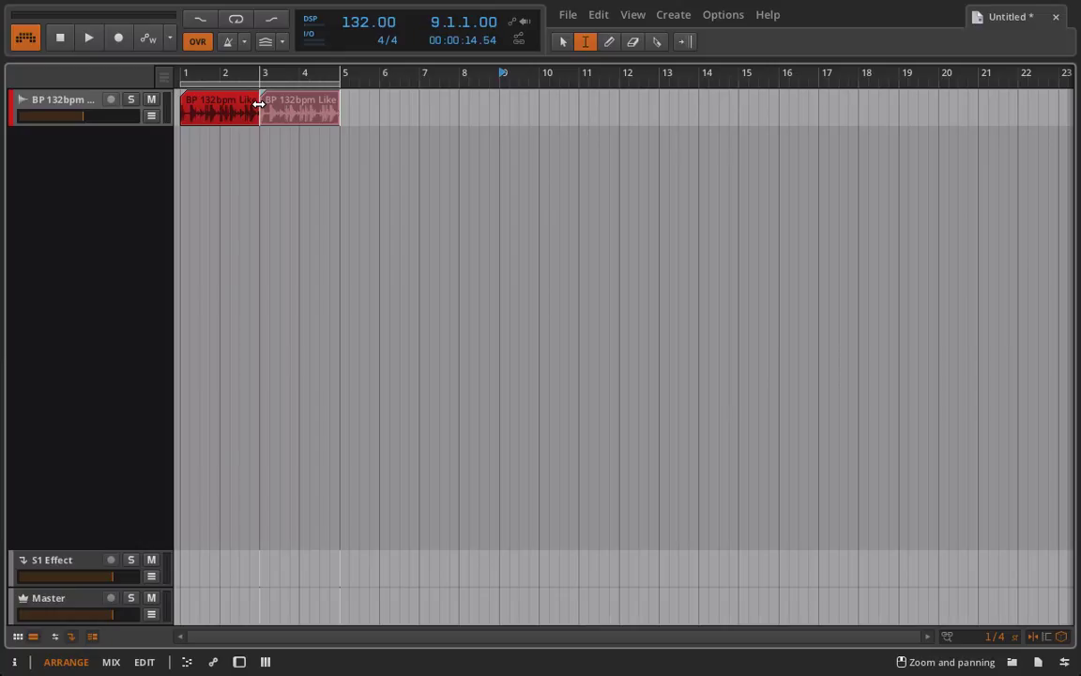
pyautogui.click(259, 104)
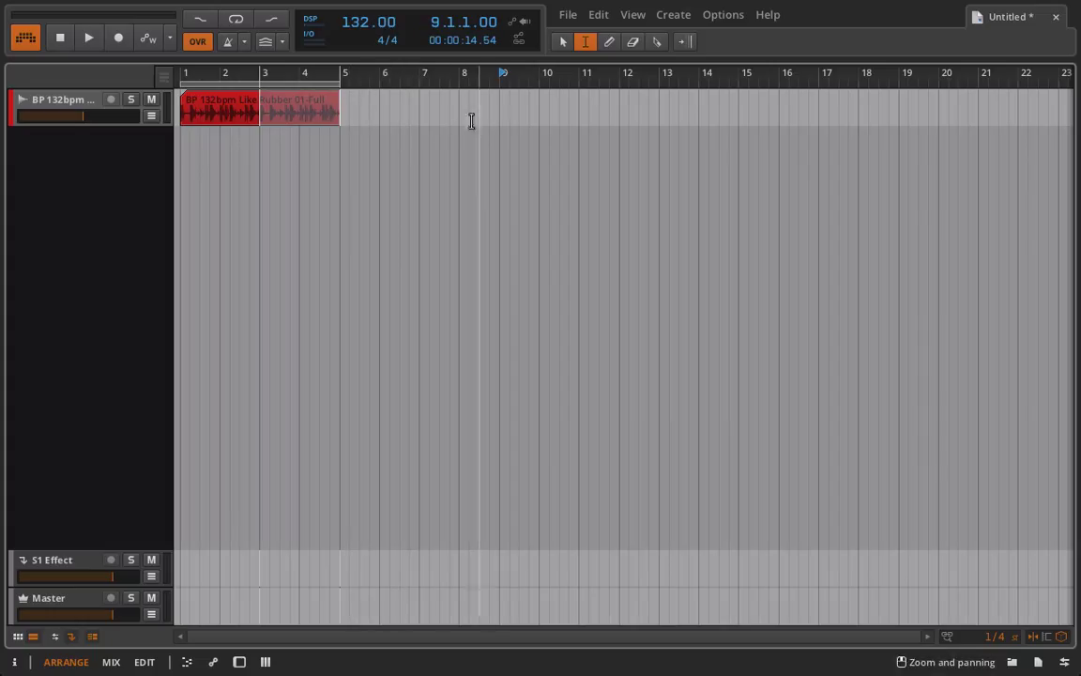
# Select bar 4 of the drum break, loop it with Ctrl+L, and play it back.
pyautogui.click(441, 114)
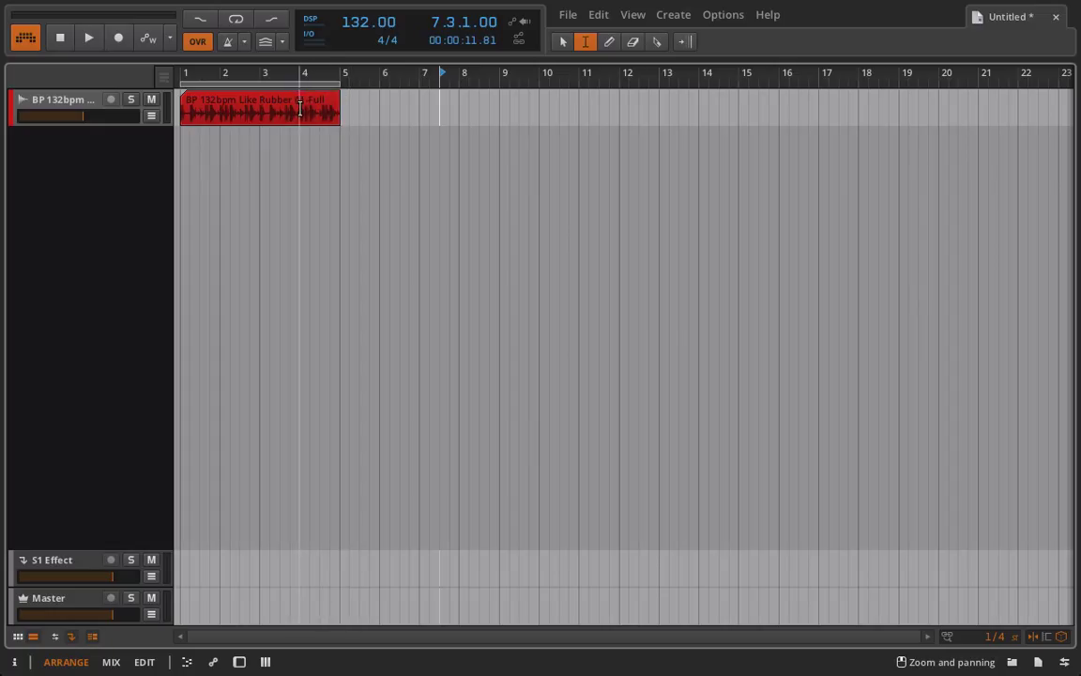
pyautogui.moveTo(300, 103); pyautogui.dragTo(339, 113)
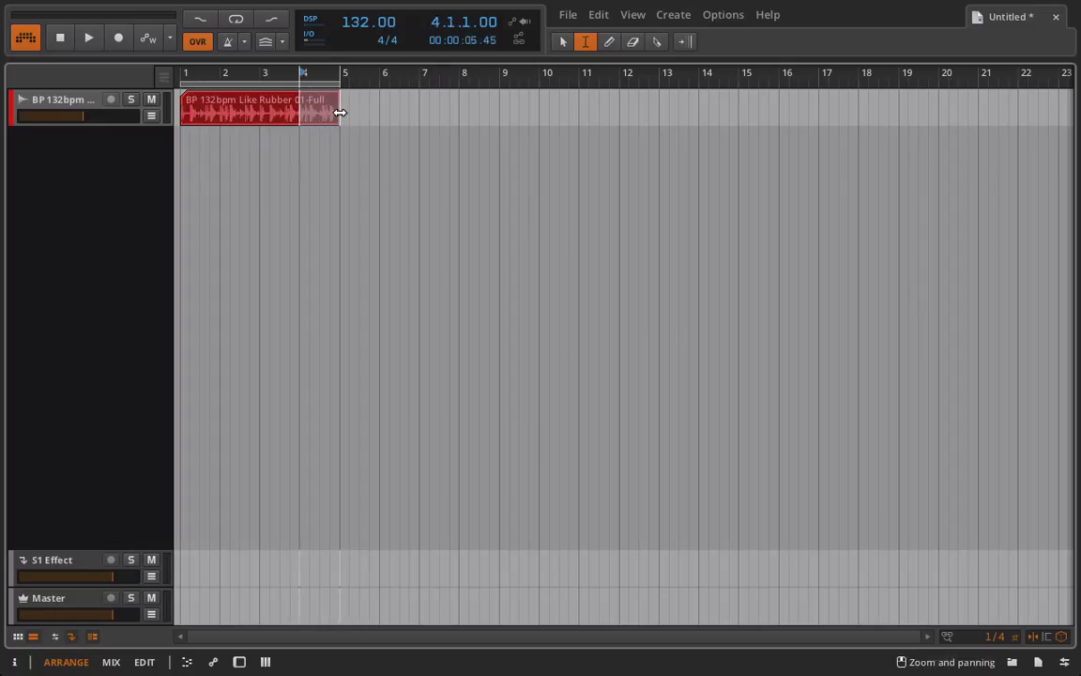
pyautogui.hotkey('ctrl', 'l')
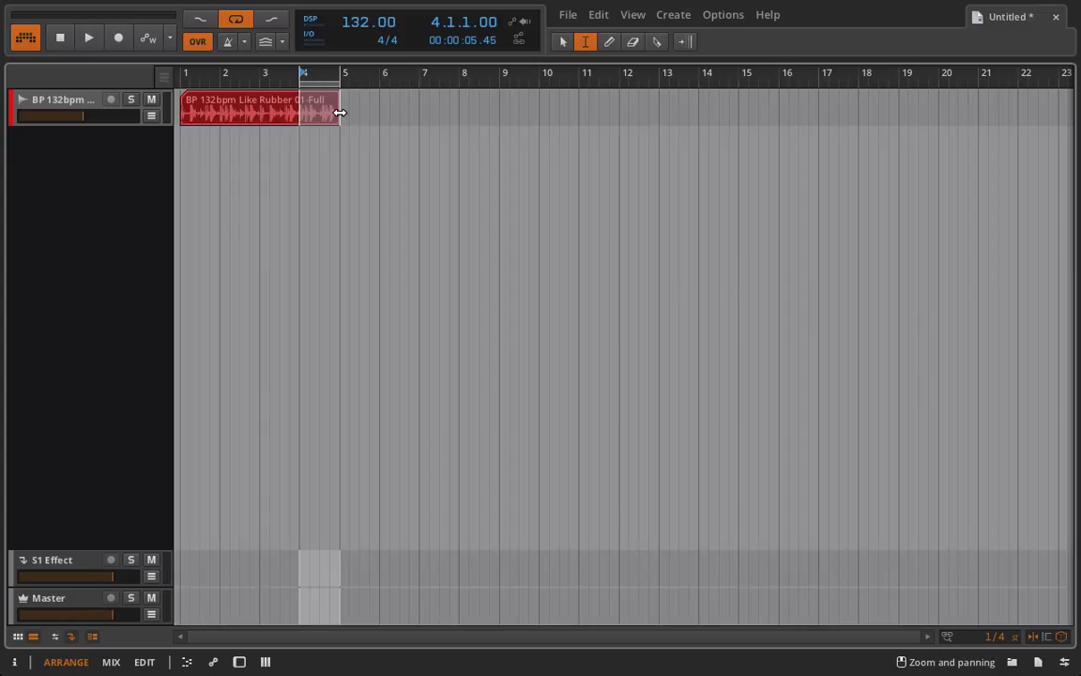
pyautogui.press('space')
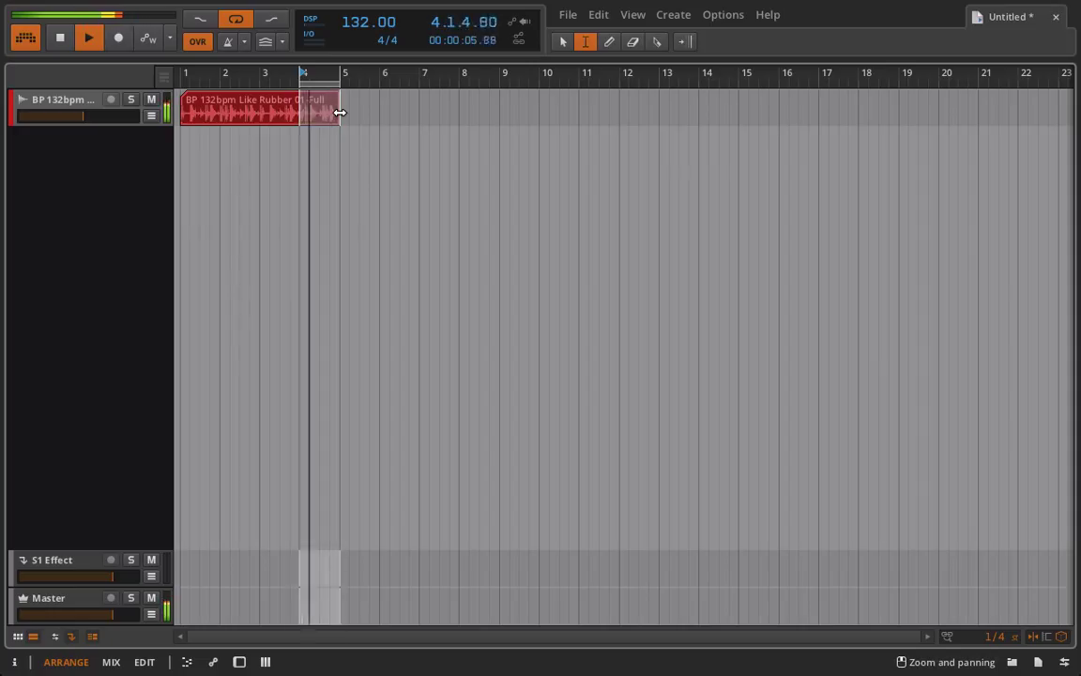
pyautogui.press('space')
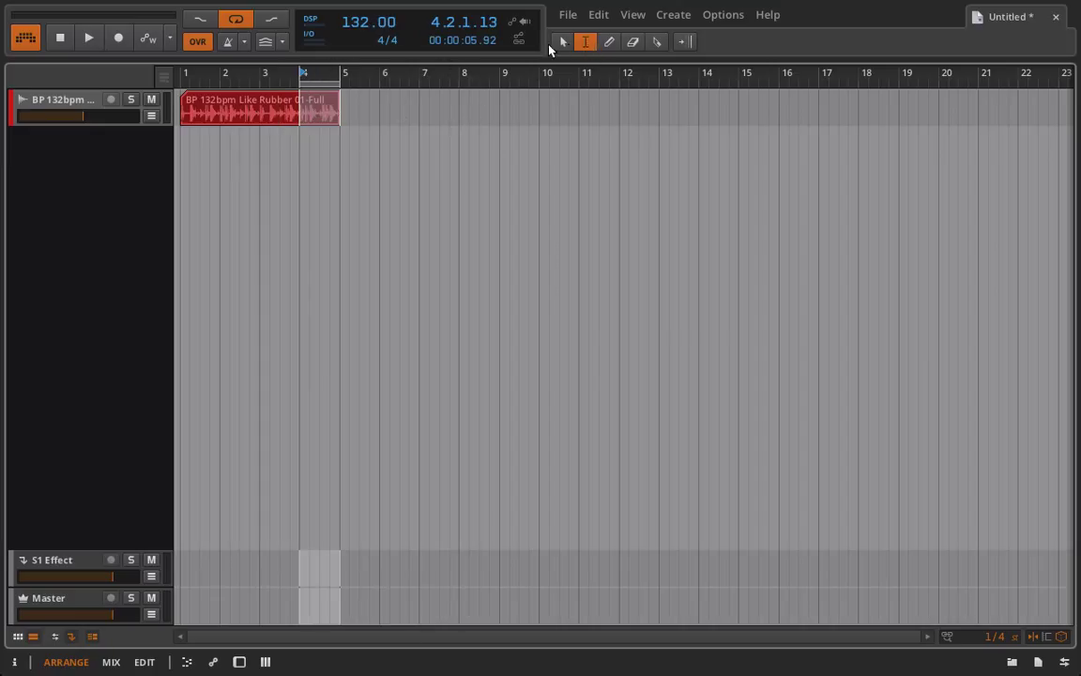
# Split the drum break at bar 4 from the time selection's context menu.
pyautogui.rightClick(320, 119)
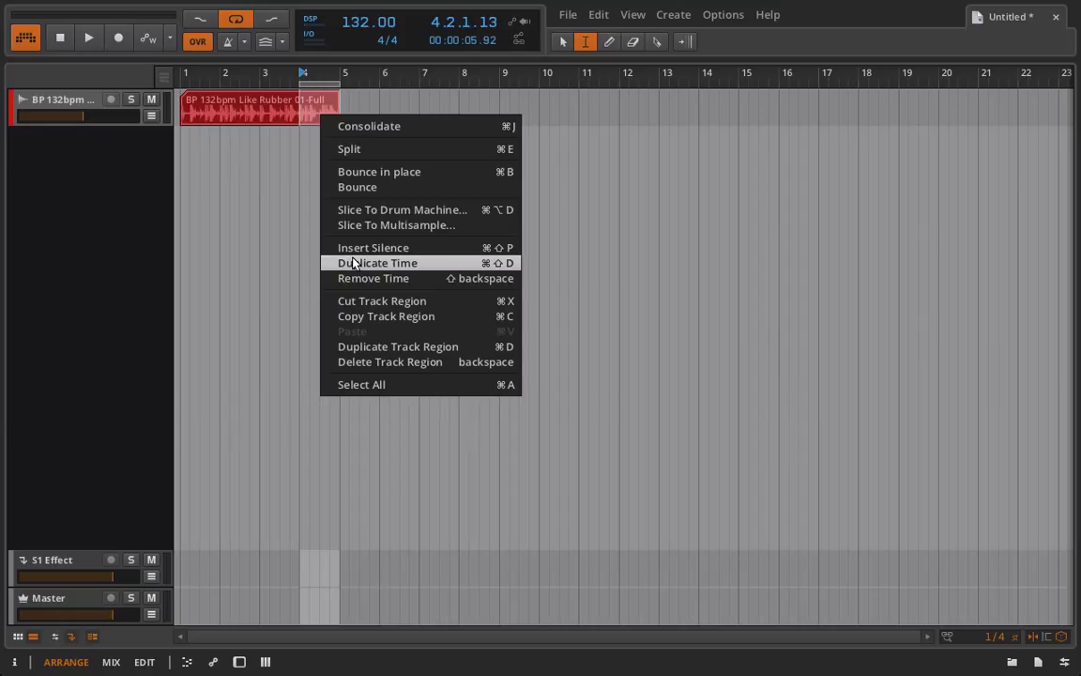
pyautogui.click(364, 153)
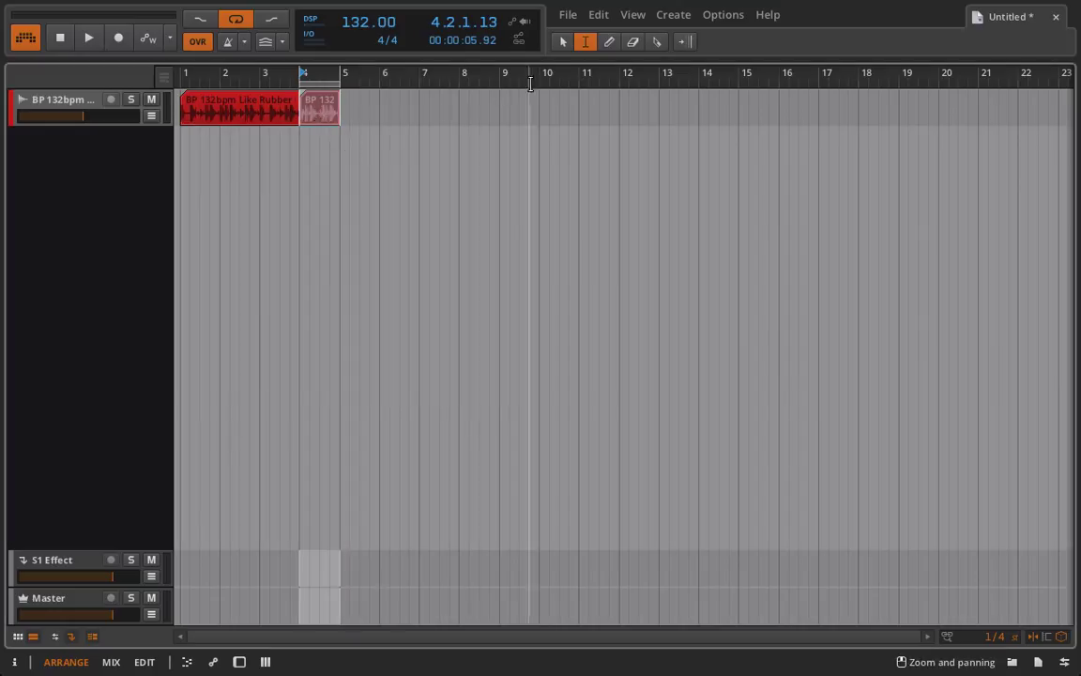
# Move the bar-4 slice to bar 1 and the rest of the break to start at bar 2.
pyautogui.click(563, 43)
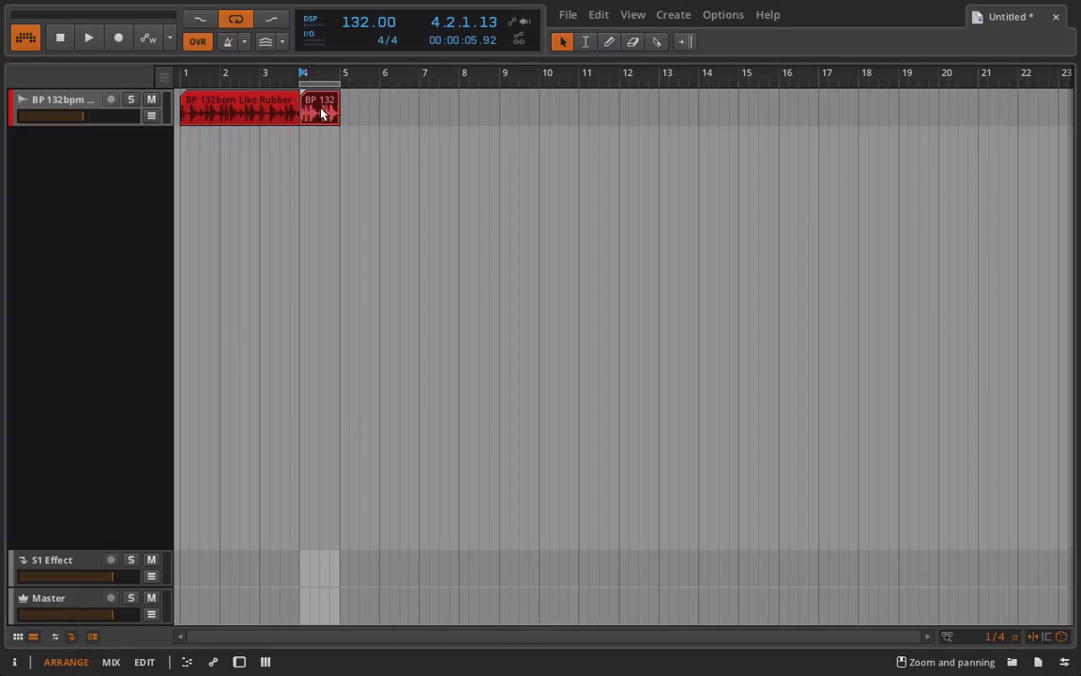
pyautogui.moveTo(321, 112); pyautogui.dragTo(402, 112)
pyautogui.moveTo(225, 113); pyautogui.dragTo(290, 110)
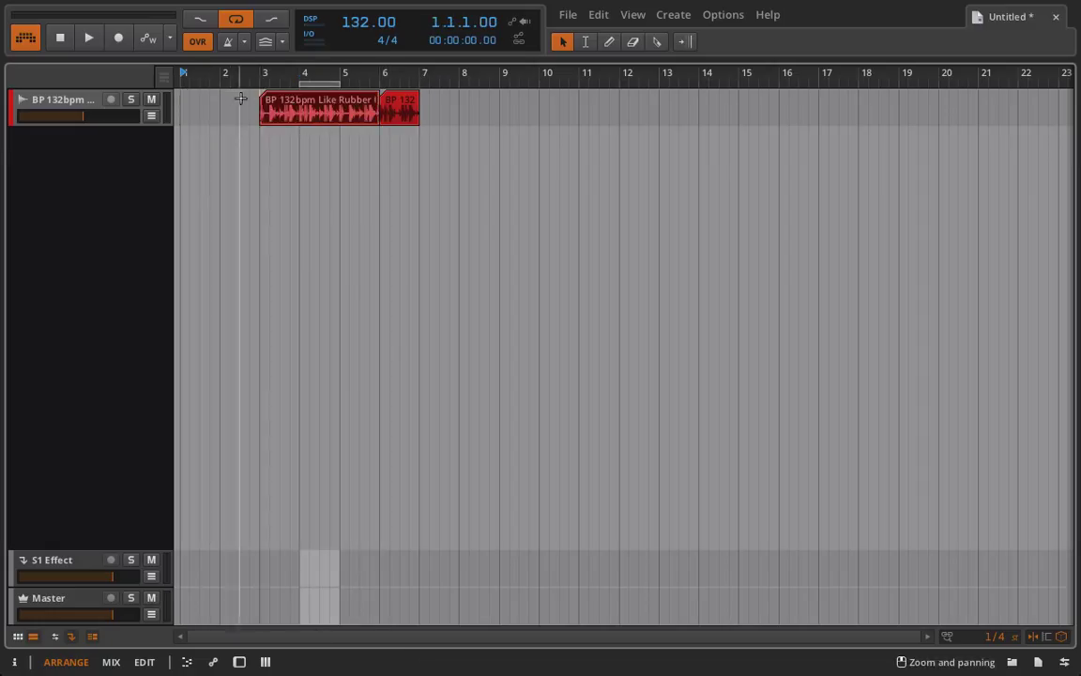
pyautogui.moveTo(399, 109); pyautogui.dragTo(205, 111)
pyautogui.moveTo(320, 112); pyautogui.dragTo(292, 111)
# Turn off looping and play the rearranged break from the start.
pyautogui.click(234, 22)
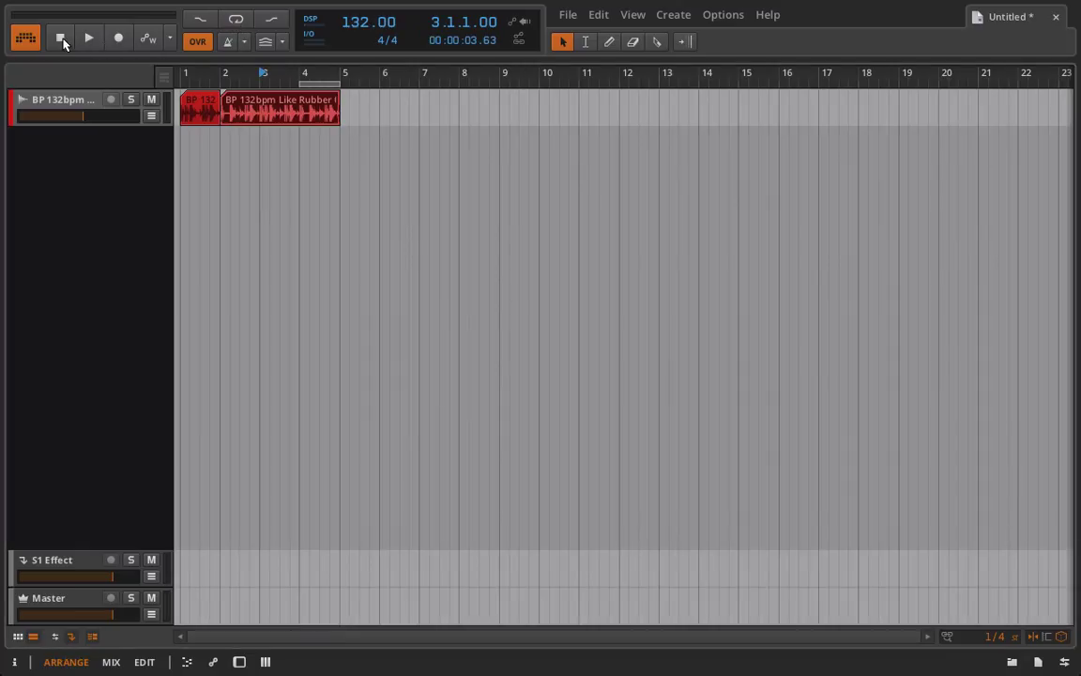
pyautogui.click(62, 40)
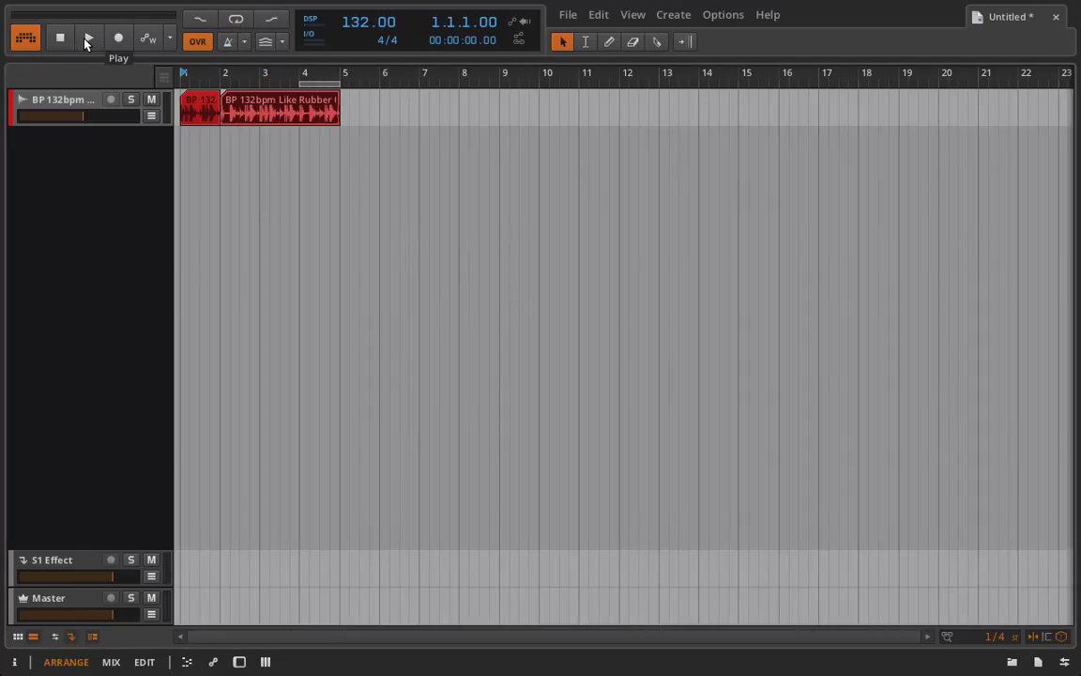
pyautogui.click(87, 38)
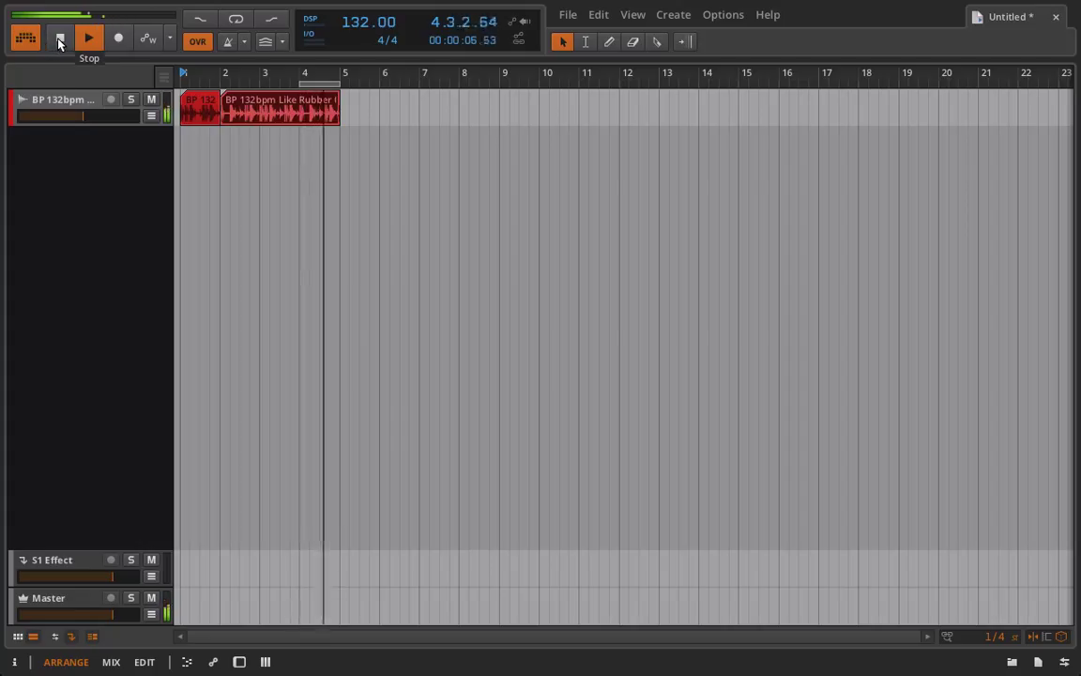
pyautogui.click(58, 42)
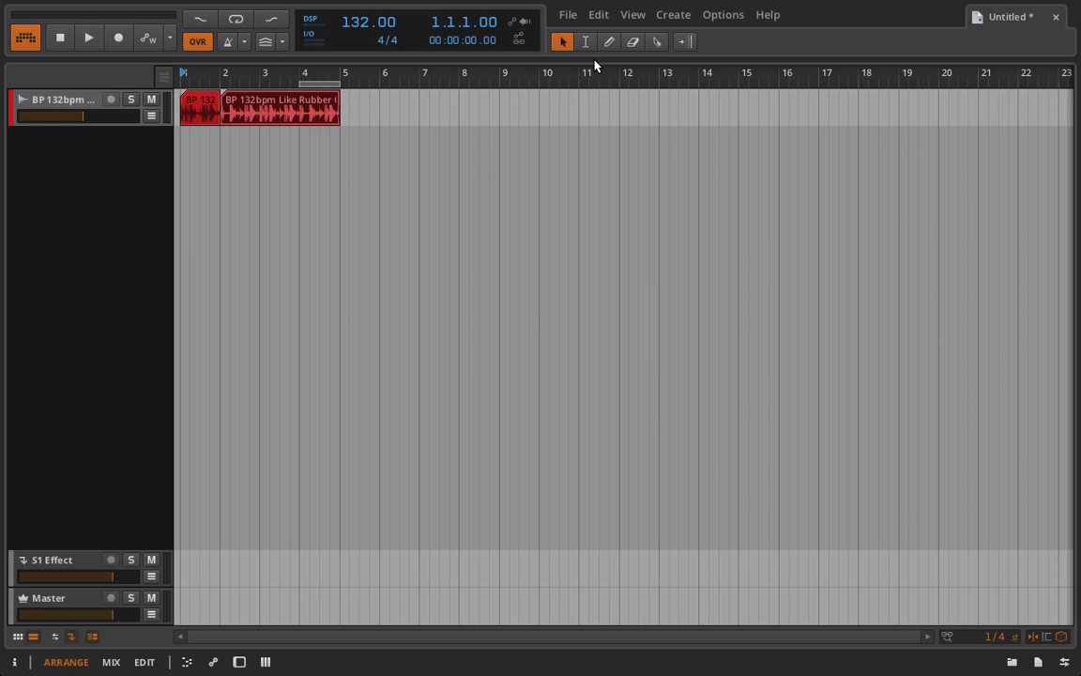
# Zoom in and cut the long clip at each beat of bar 2 into one-beat slices.
pyautogui.moveTo(275, 70); pyautogui.dragTo(406, 73)
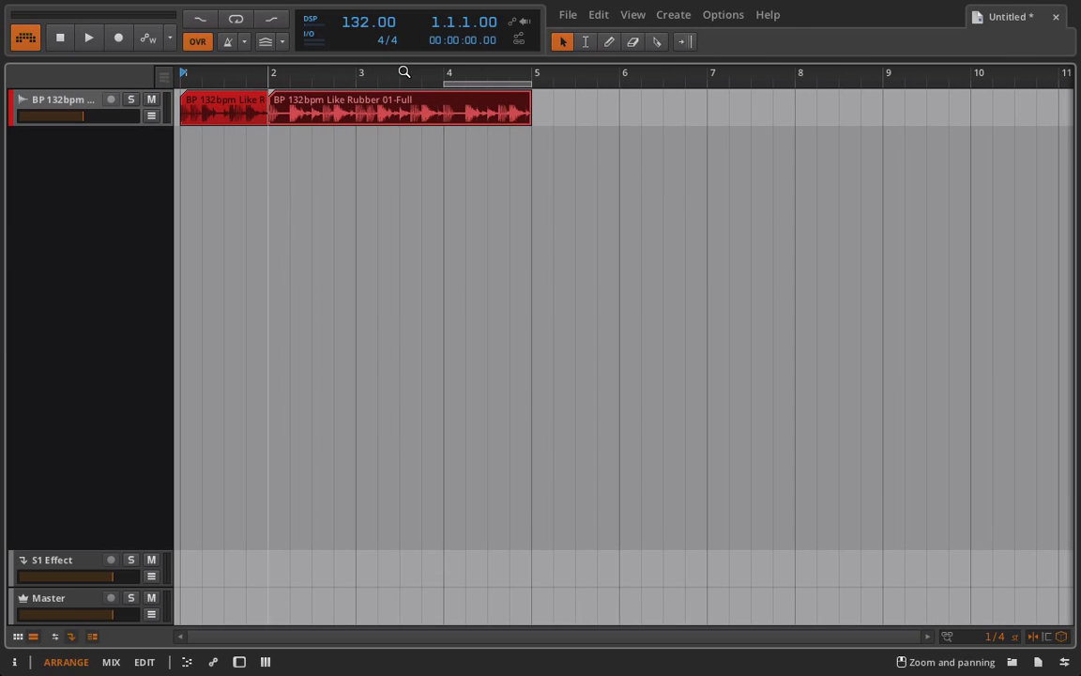
pyautogui.click(658, 42)
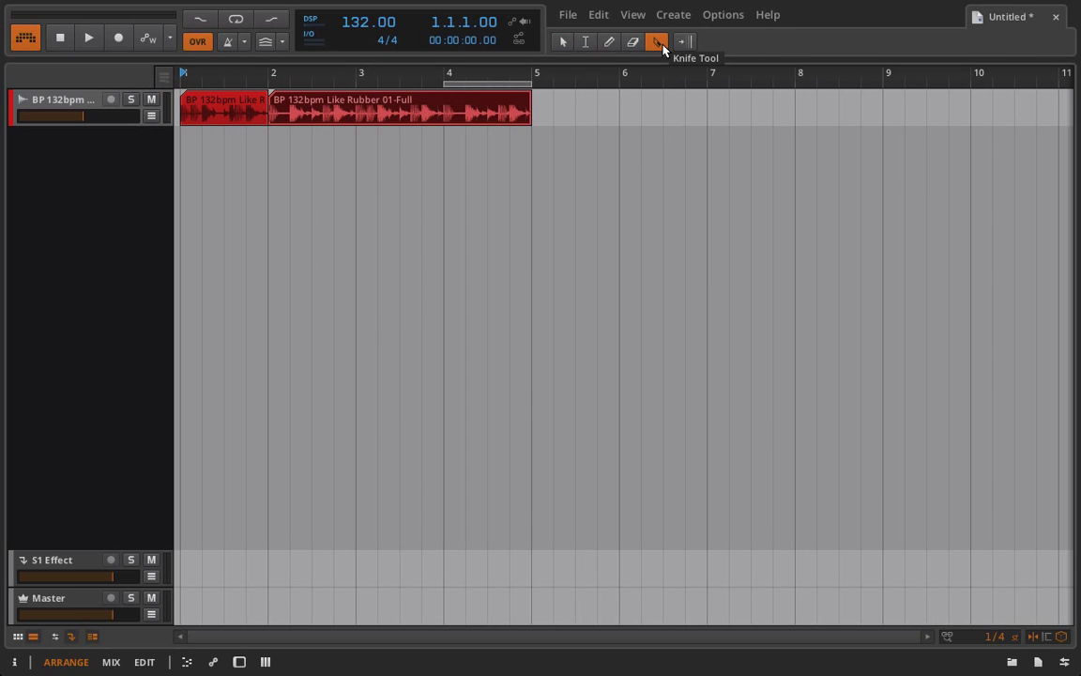
pyautogui.click(291, 112)
pyautogui.click(316, 113)
pyautogui.click(336, 112)
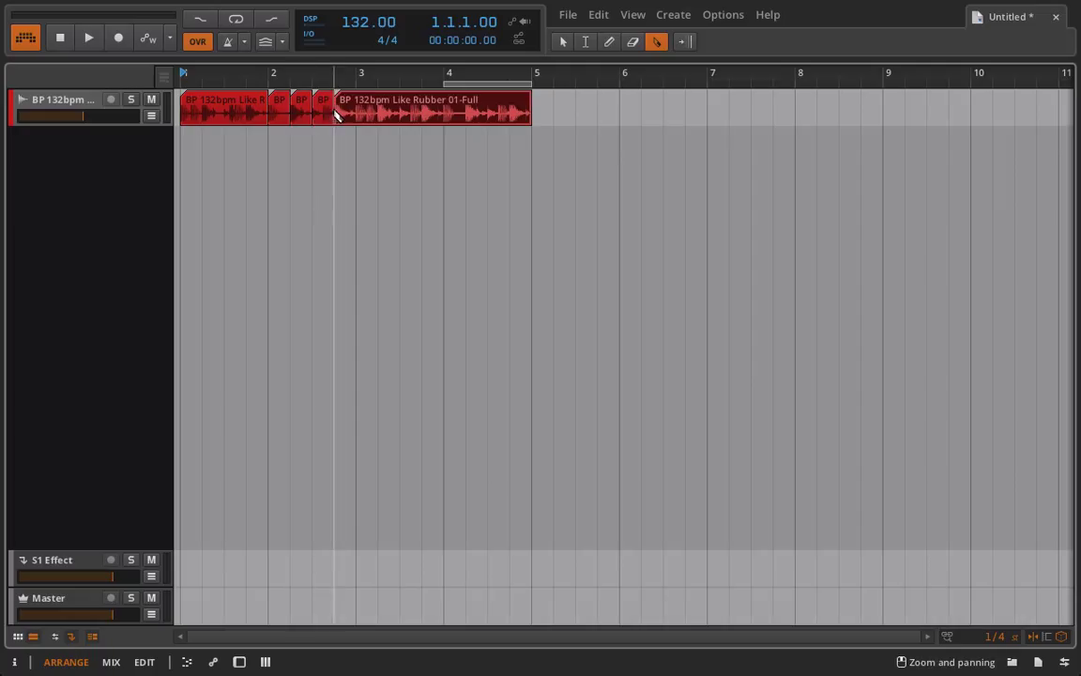
# Cut two more slices from the break and shuffle the slices around bars 4 to 7.
pyautogui.click(421, 111)
pyautogui.click(487, 112)
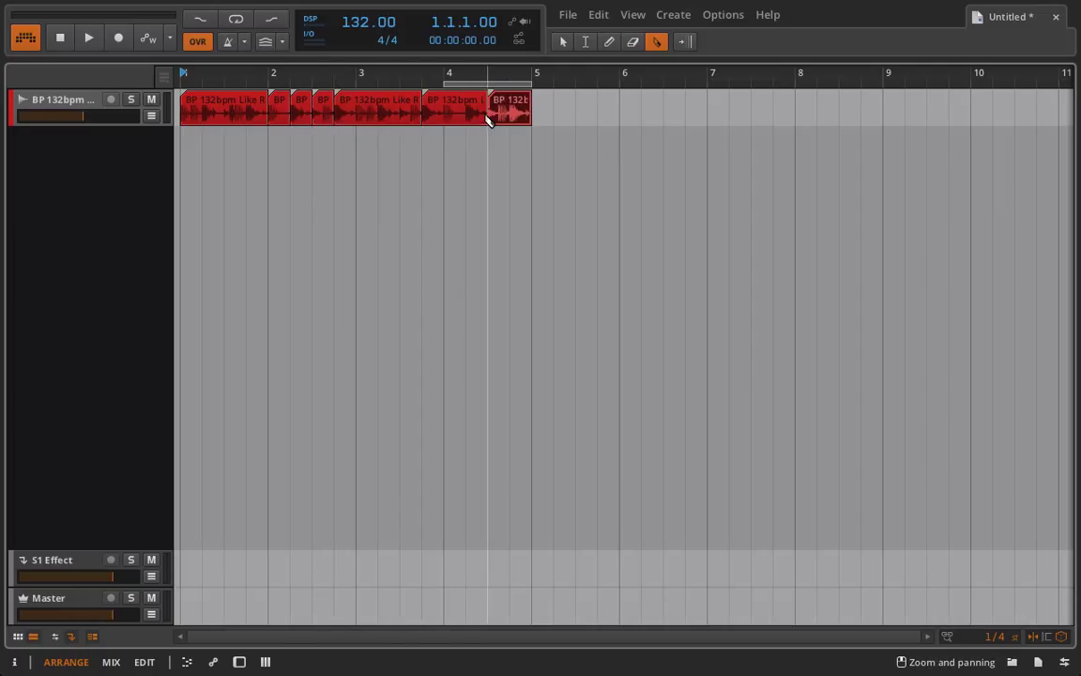
pyautogui.click(564, 41)
pyautogui.moveTo(516, 110); pyautogui.dragTo(626, 110)
pyautogui.moveTo(452, 111); pyautogui.dragTo(533, 115)
pyautogui.moveTo(386, 100); pyautogui.dragTo(779, 100)
pyautogui.moveTo(301, 101); pyautogui.dragTo(498, 100)
pyautogui.moveTo(608, 100); pyautogui.dragTo(460, 117)
pyautogui.moveTo(321, 109); pyautogui.dragTo(584, 102)
# Move the remaining slices so the sequence runs continuously from bar 4 to bar 8.
pyautogui.click(253, 110)
pyautogui.moveTo(714, 36); pyautogui.dragTo(670, 105)
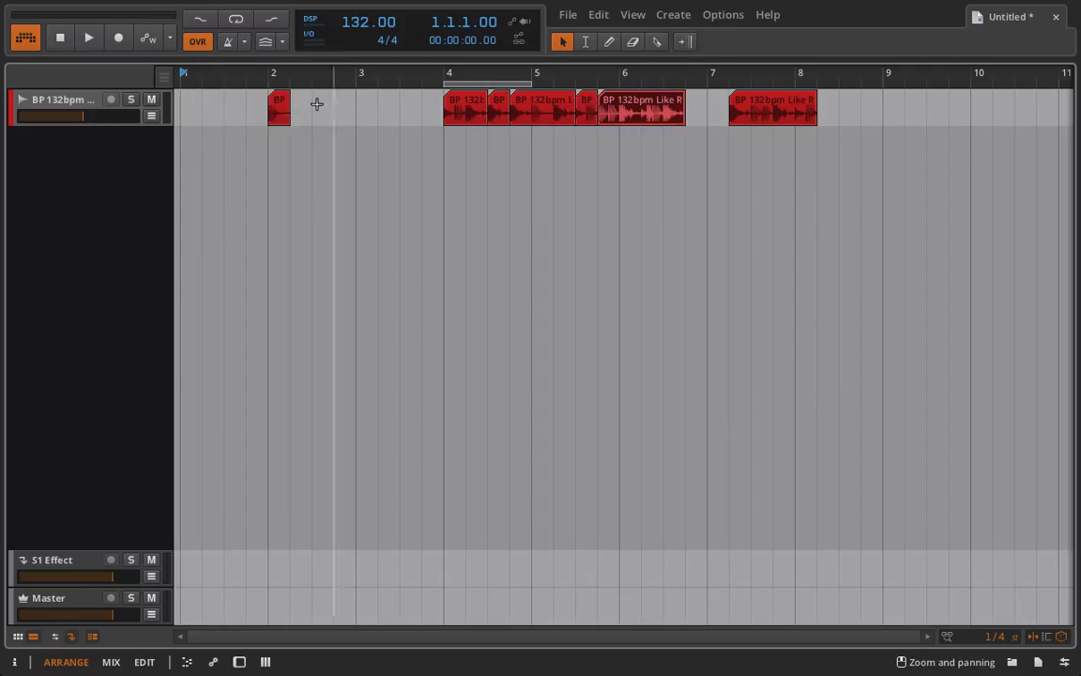
pyautogui.moveTo(289, 105); pyautogui.dragTo(702, 111)
pyautogui.moveTo(774, 111); pyautogui.dragTo(877, 110)
pyautogui.moveTo(707, 119); pyautogui.dragTo(741, 119)
pyautogui.press('Escape')
pyautogui.moveTo(873, 106); pyautogui.dragTo(768, 108)
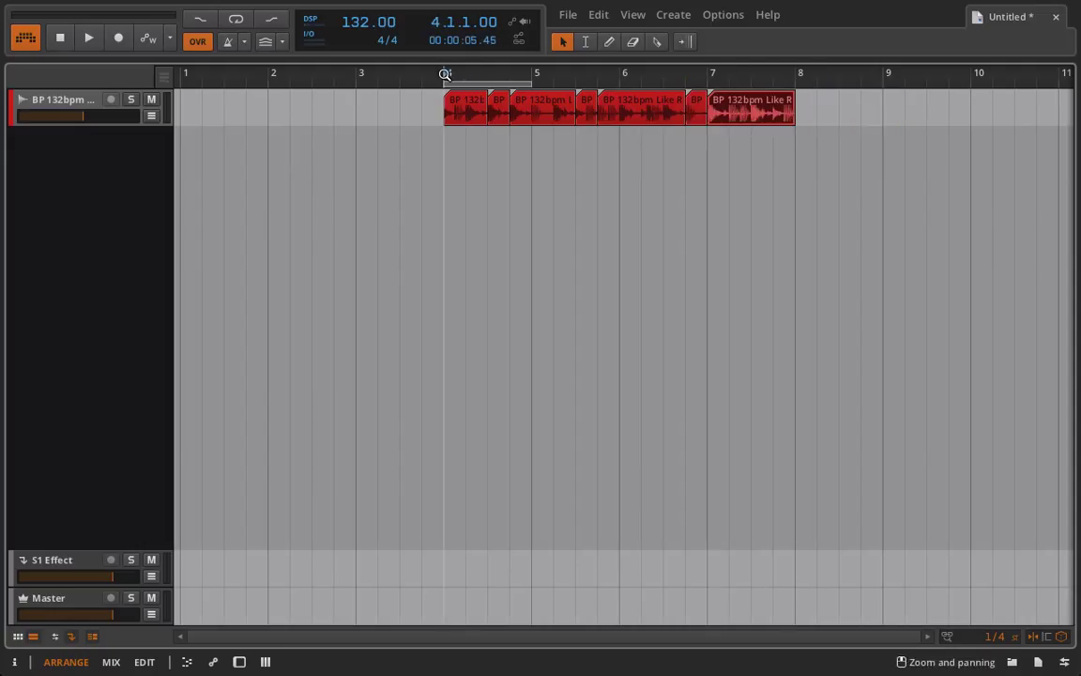
# Play the new order, then move the long slice to bar 2 and the short slice to bar 7.
pyautogui.press('space')
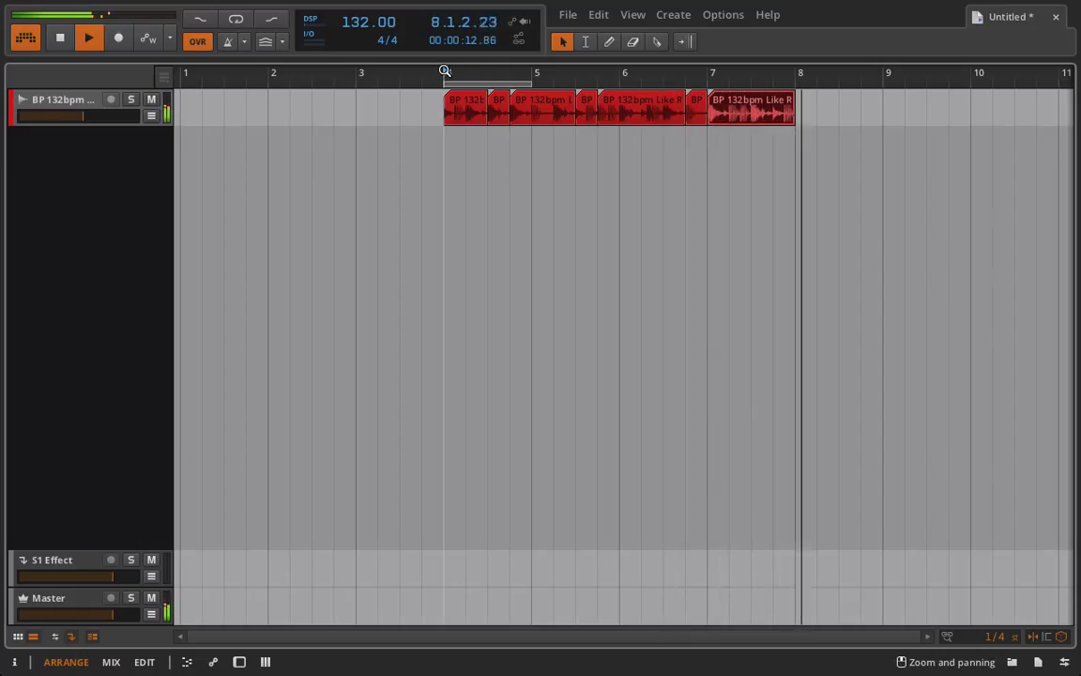
pyautogui.press('space')
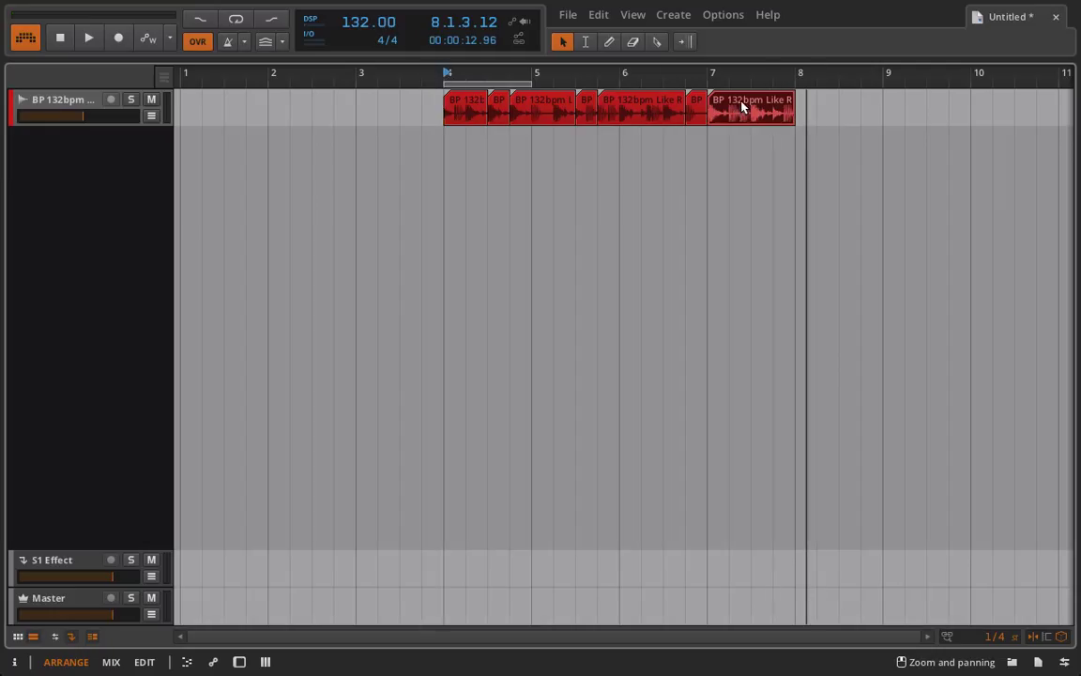
pyautogui.moveTo(518, 109); pyautogui.dragTo(310, 113)
pyautogui.moveTo(700, 103); pyautogui.dragTo(736, 116)
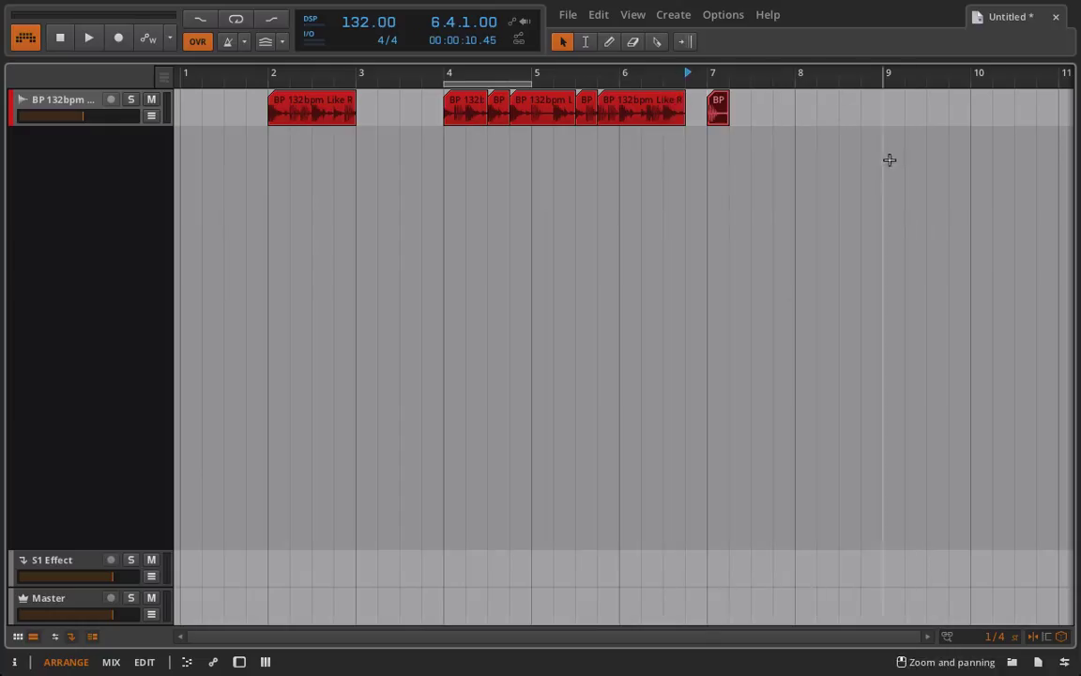
pyautogui.click(718, 113)
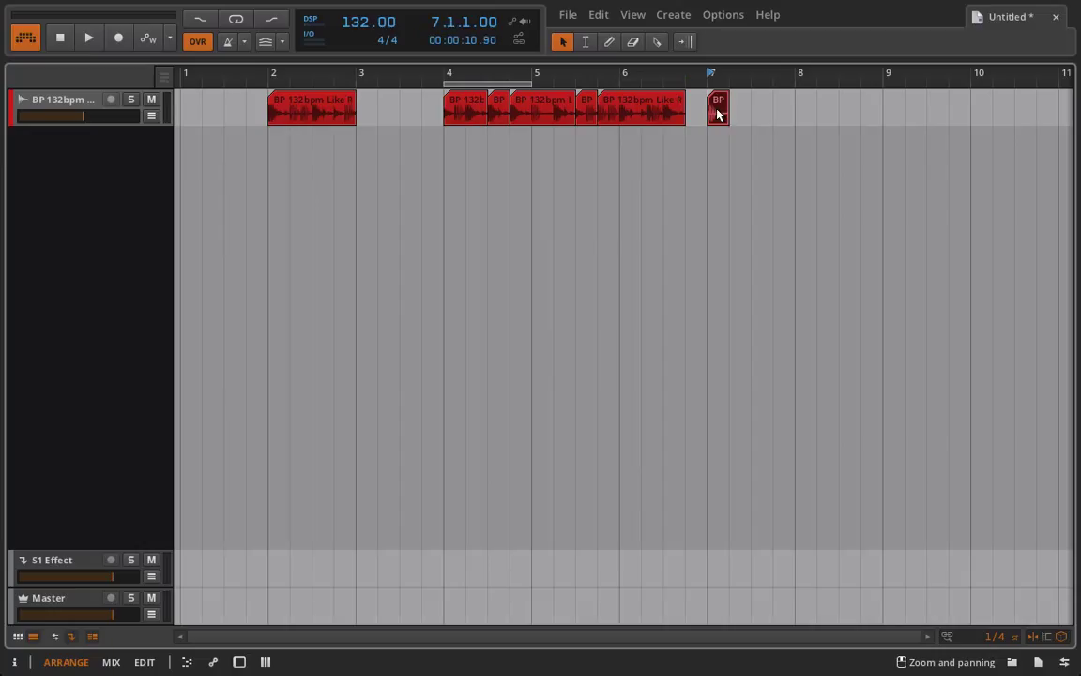
# Consolidate the short slice, extend it to loop and audition it, then shorten and move it to bar 3.
pyautogui.rightClick(718, 113)
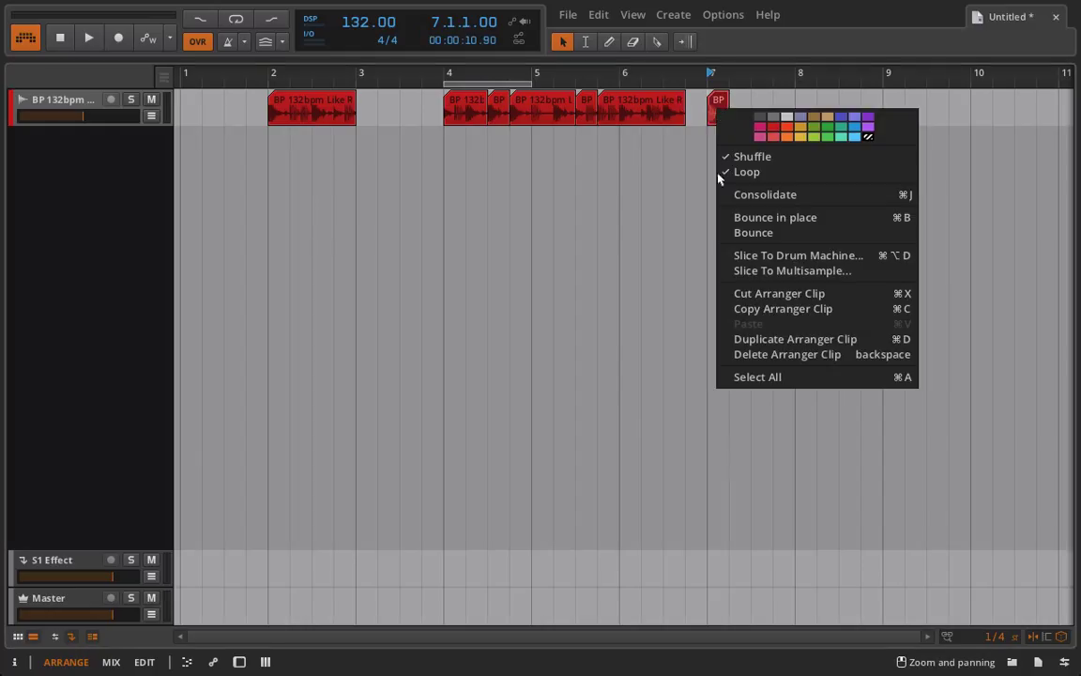
pyautogui.click(746, 197)
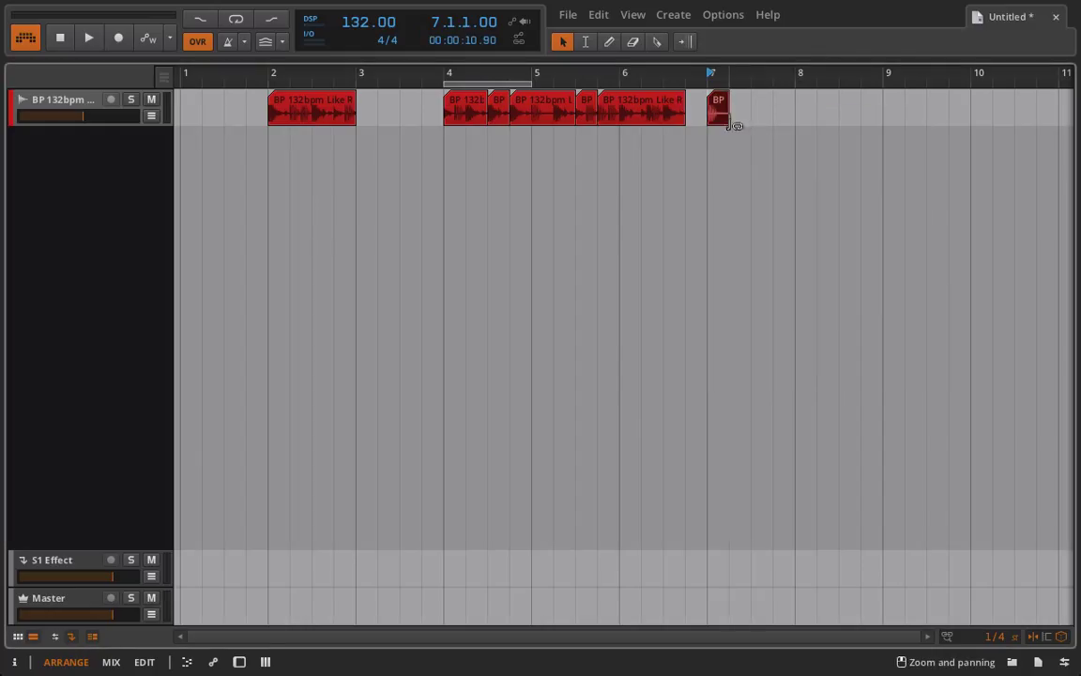
pyautogui.moveTo(729, 119); pyautogui.dragTo(884, 120)
pyautogui.press('space')
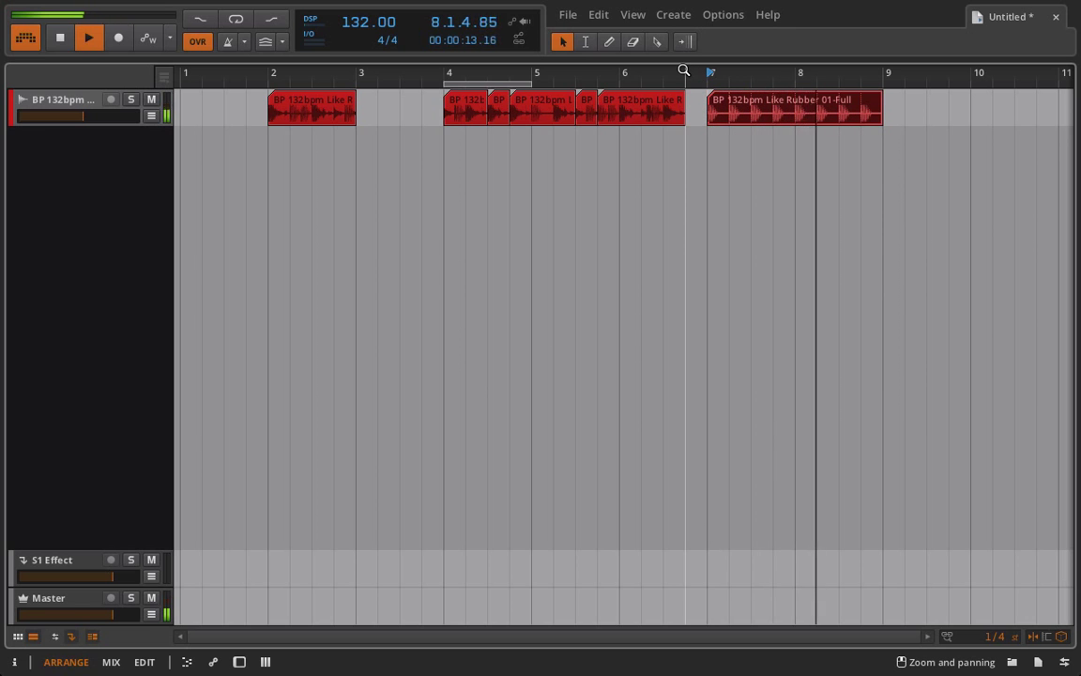
pyautogui.press('space')
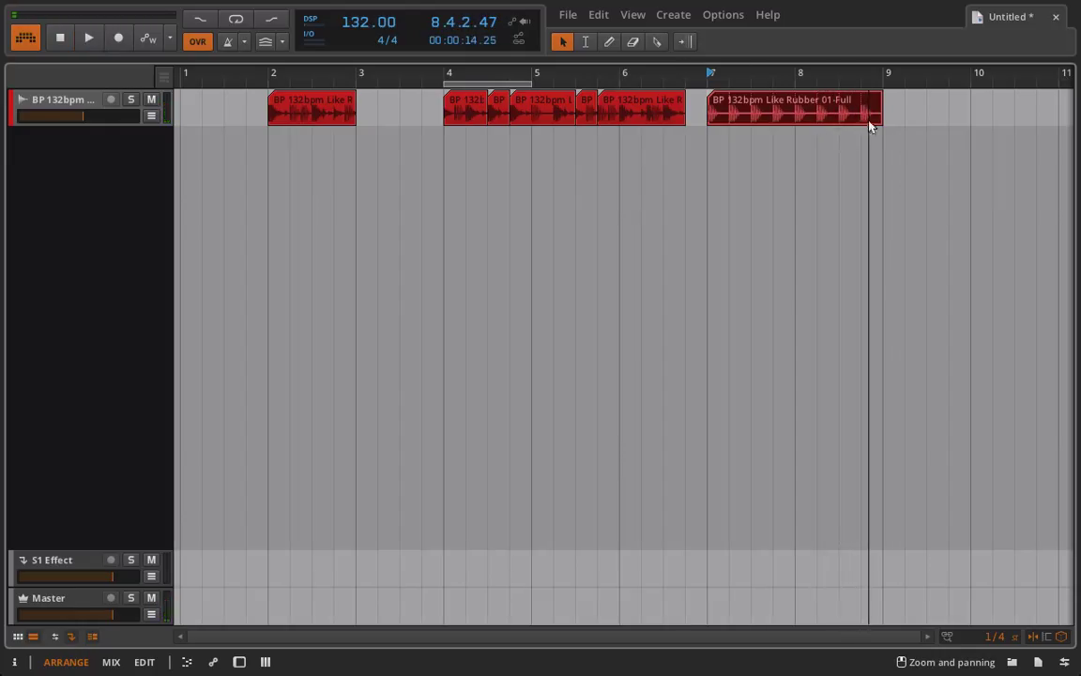
pyautogui.moveTo(880, 120); pyautogui.dragTo(332, 97)
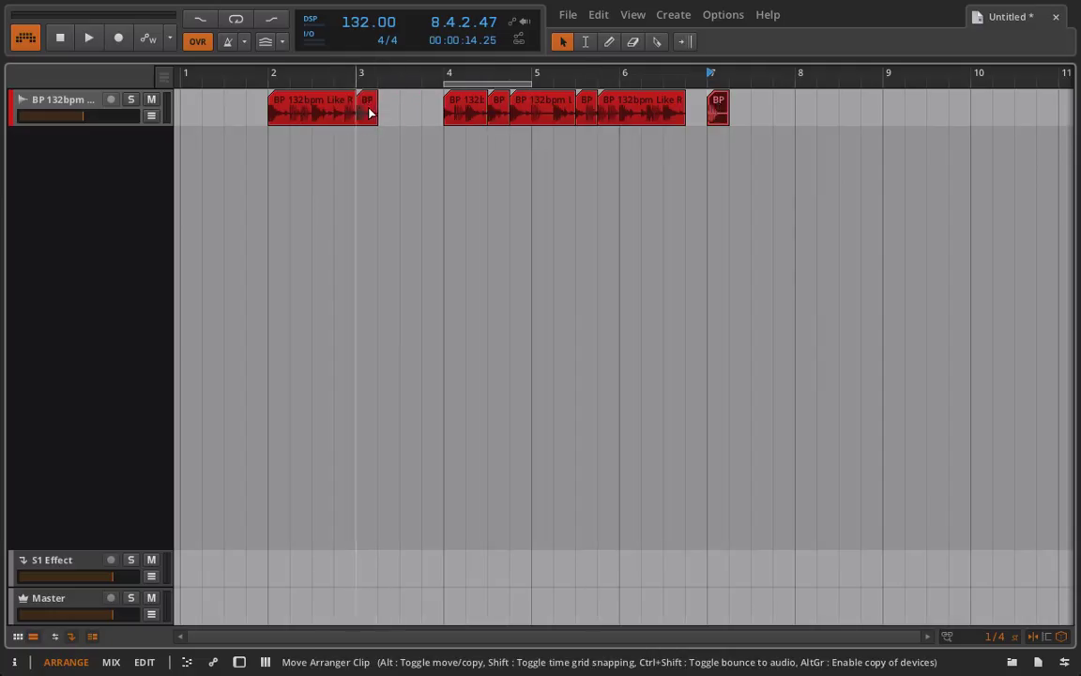
# Draw an empty clip at bar 7 with the Pen tool, then undo it.
pyautogui.click(608, 43)
pyautogui.moveTo(719, 106)
pyautogui.mouseDown()
pyautogui.moveTo(905, 106)
pyautogui.moveTo(772, 107)
pyautogui.mouseUp()
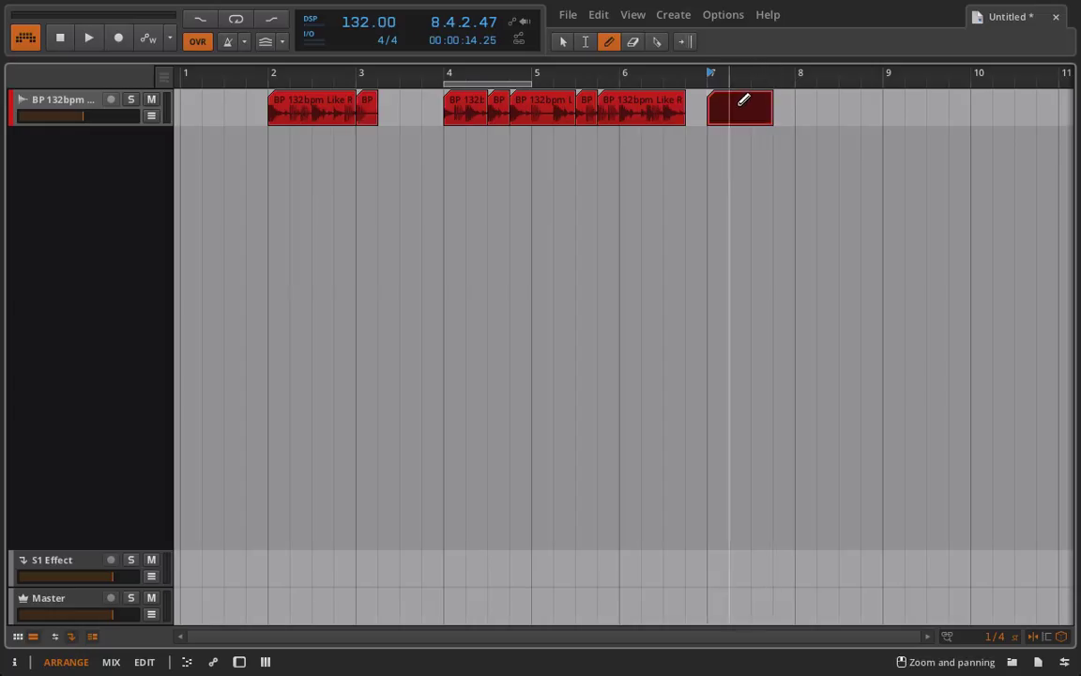
pyautogui.hotkey('ctrl', 'z')
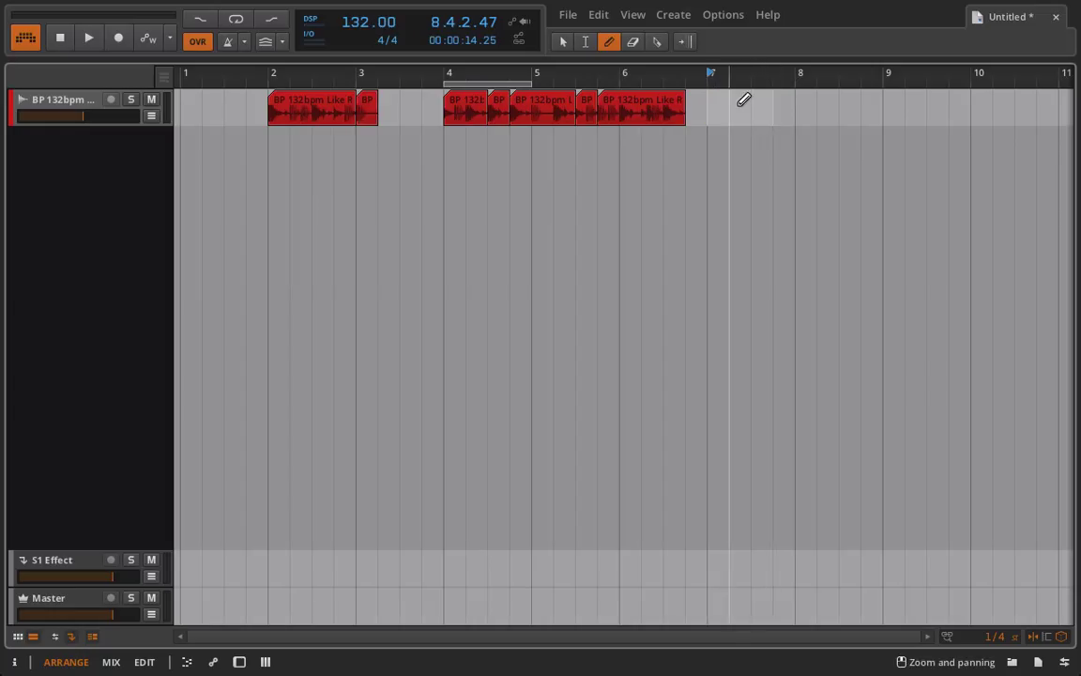
# Show the Mixer > Pan automation lane and draw a pan curve from bar 2 to about bar 7.
pyautogui.click(150, 114)
pyautogui.click(147, 143)
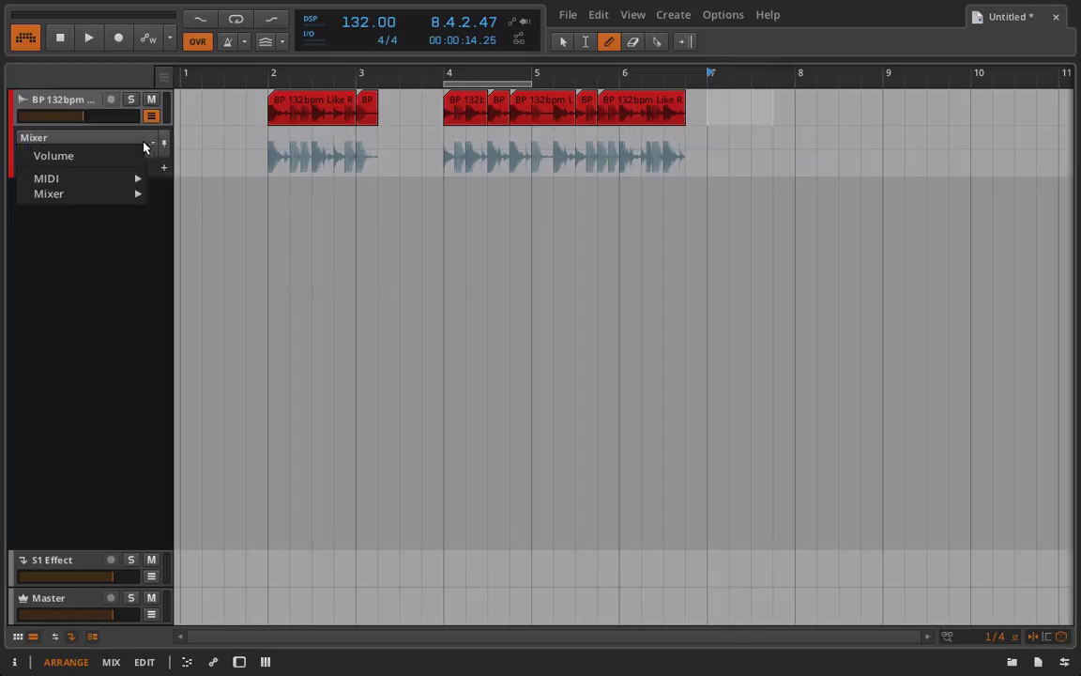
pyautogui.moveTo(104, 193)
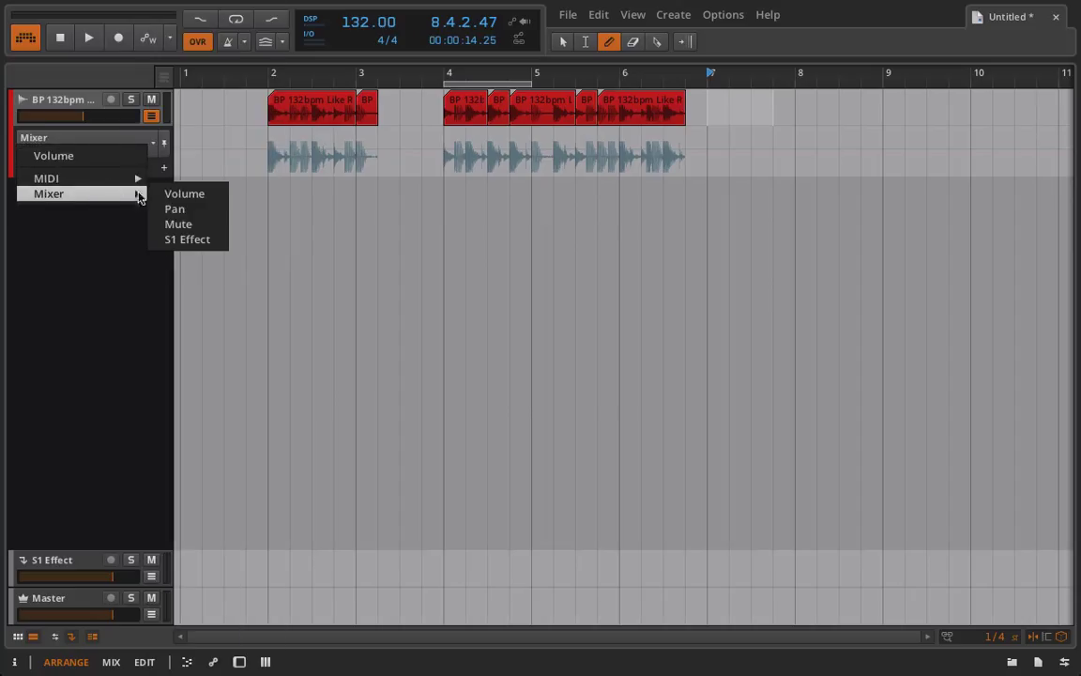
pyautogui.click(170, 209)
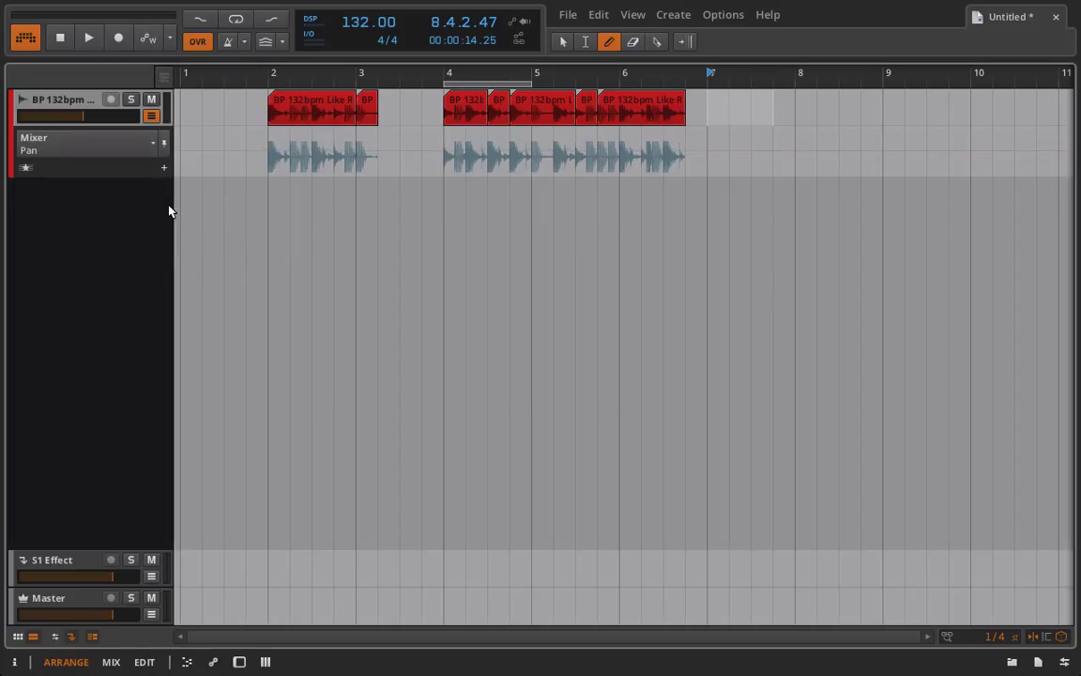
pyautogui.moveTo(276, 142)
pyautogui.mouseDown()
pyautogui.moveTo(316, 163)
pyautogui.moveTo(340, 142)
pyautogui.moveTo(376, 141)
pyautogui.moveTo(466, 165)
pyautogui.moveTo(486, 153)
pyautogui.moveTo(531, 165)
pyautogui.moveTo(610, 118)
pyautogui.moveTo(605, 138)
pyautogui.moveTo(695, 142)
pyautogui.mouseUp()
pyautogui.moveTo(614, 159); pyautogui.dragTo(695, 141)
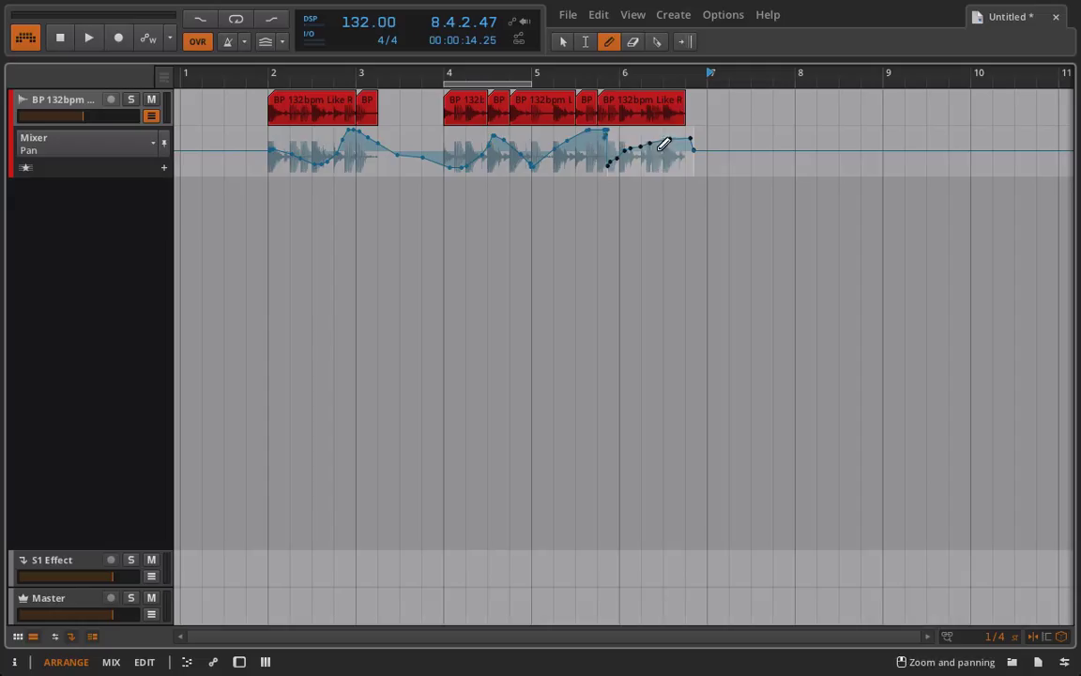
pyautogui.click(269, 71)
pyautogui.press('space')
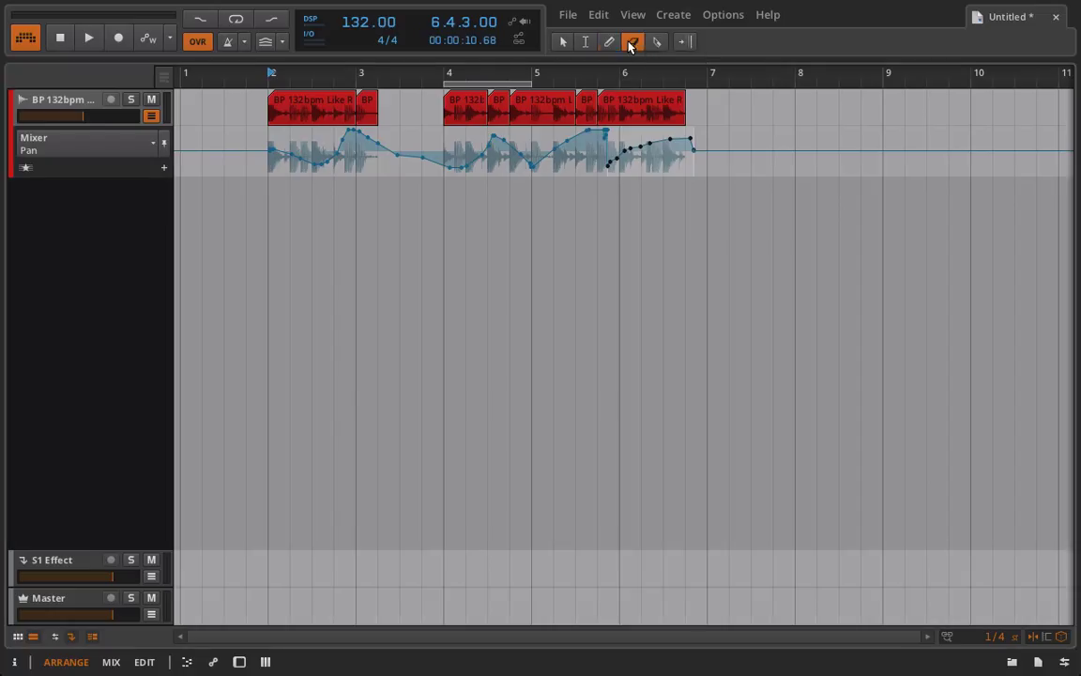
# With the Eraser, clear the pan automation from bar 6 onward and trim the bar-2 slice to start at beat 3.
pyautogui.click(632, 43)
pyautogui.moveTo(695, 147)
pyautogui.mouseDown()
pyautogui.moveTo(579, 164)
pyautogui.moveTo(668, 169)
pyautogui.mouseUp()
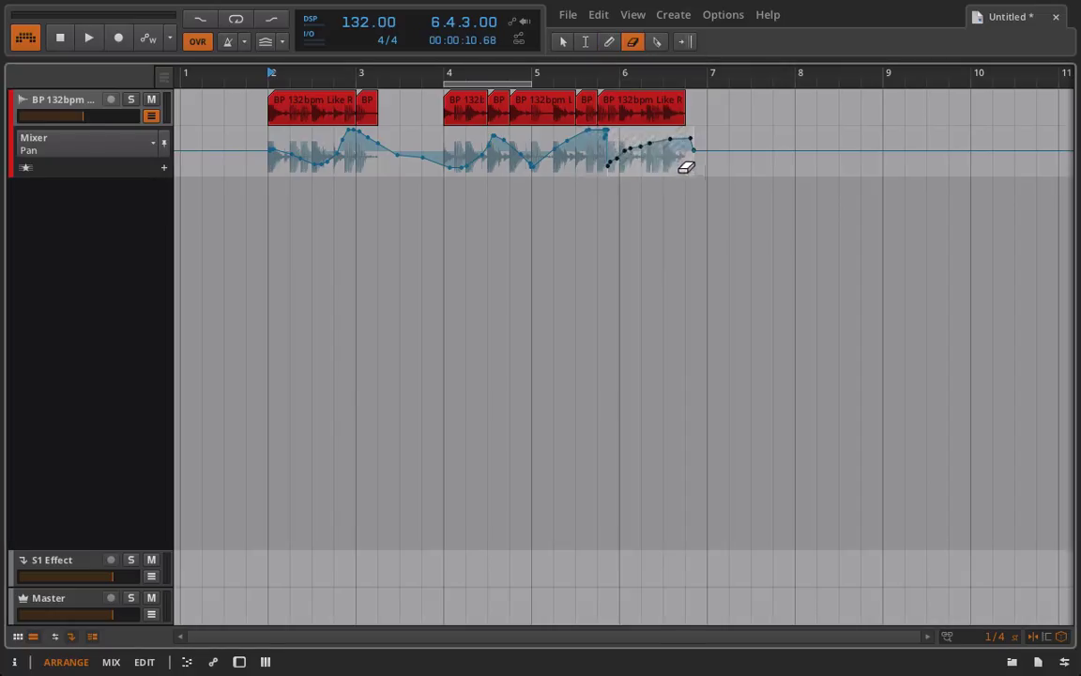
pyautogui.moveTo(685, 167)
pyautogui.mouseDown()
pyautogui.moveTo(429, 157)
pyautogui.moveTo(259, 173)
pyautogui.mouseUp()
pyautogui.moveTo(719, 155)
pyautogui.mouseDown()
pyautogui.moveTo(625, 155)
pyautogui.moveTo(555, 184)
pyautogui.mouseUp()
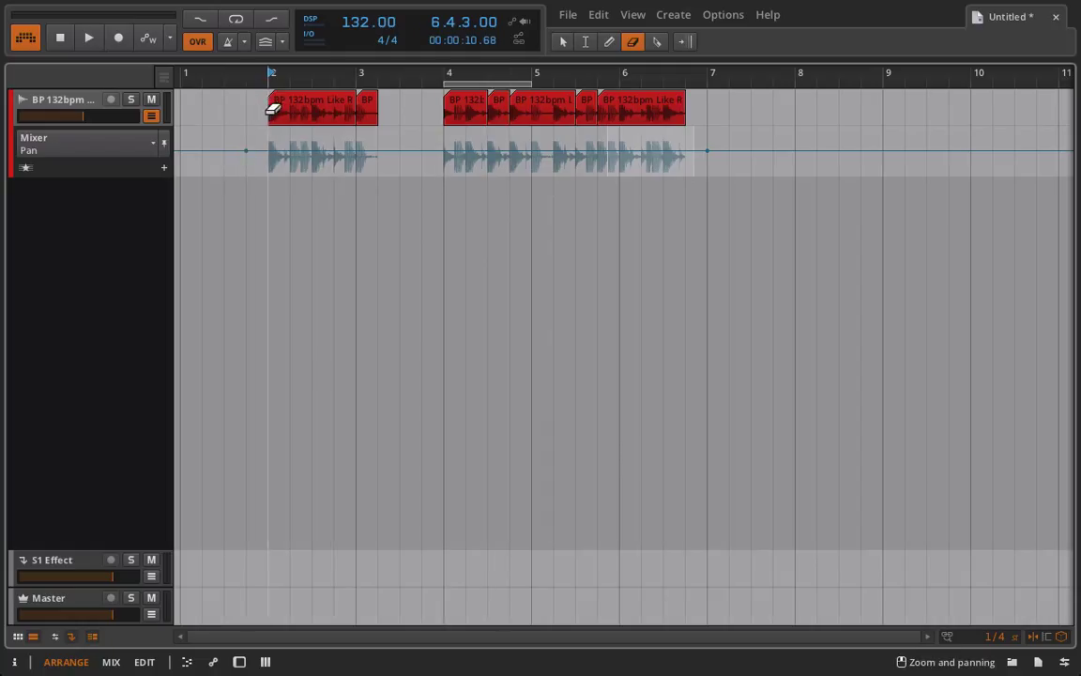
pyautogui.moveTo(273, 109)
pyautogui.mouseDown()
pyautogui.moveTo(331, 111)
pyautogui.moveTo(314, 111)
pyautogui.mouseUp()
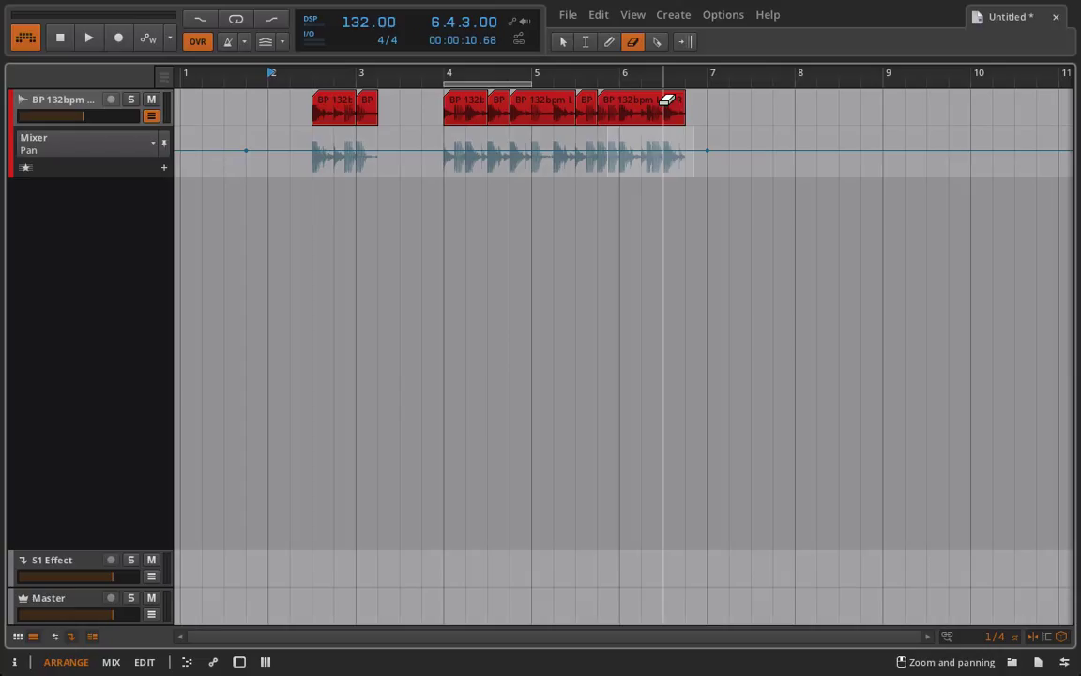
# Cycle through the five editing tools with keys 1 to 5.
pyautogui.press('1')
pyautogui.press('2')
pyautogui.press('3')
pyautogui.press('4')
pyautogui.press('5')
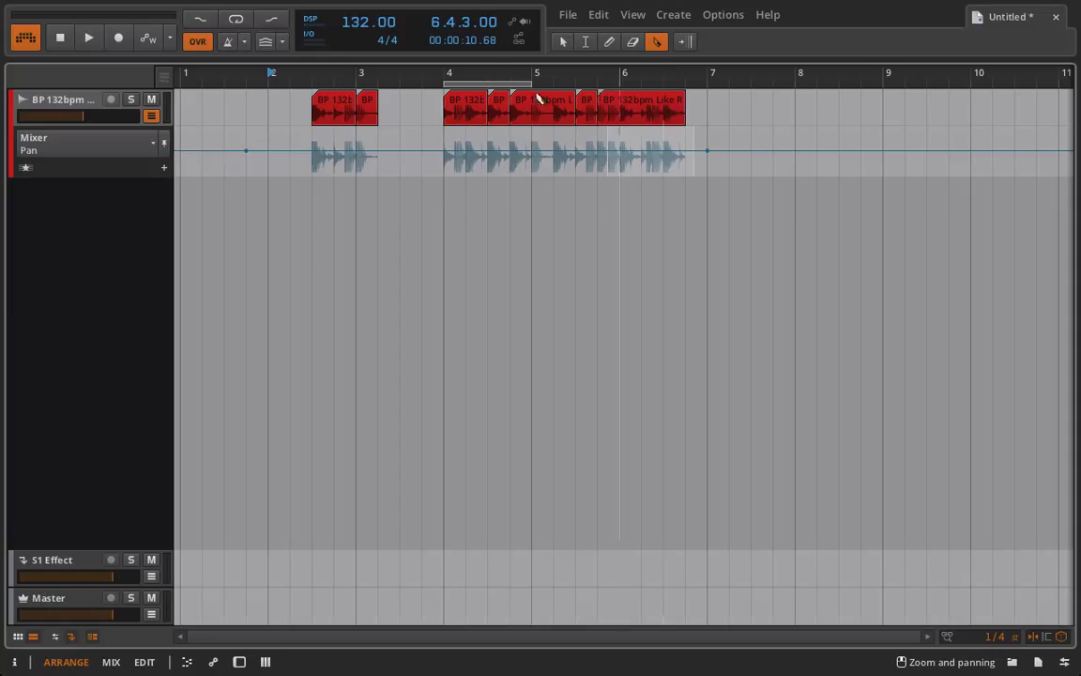
# Erase part of the slice near bar 6.5 and split off a small slice near bar 5.5.
pyautogui.press('4')
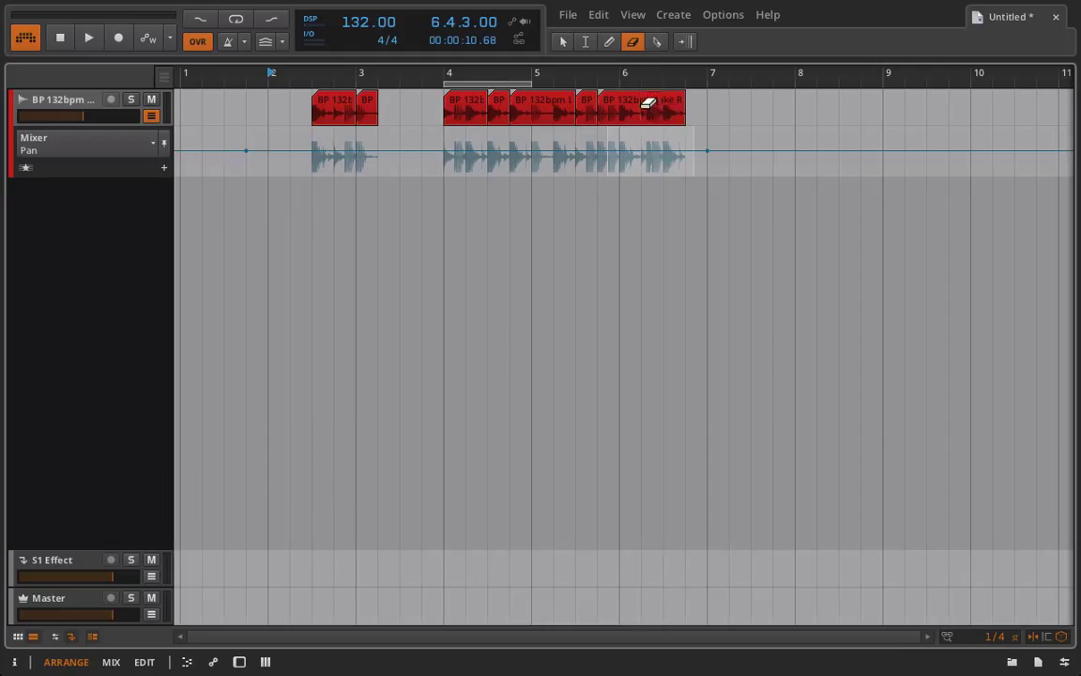
pyautogui.click(667, 105)
pyautogui.press('5')
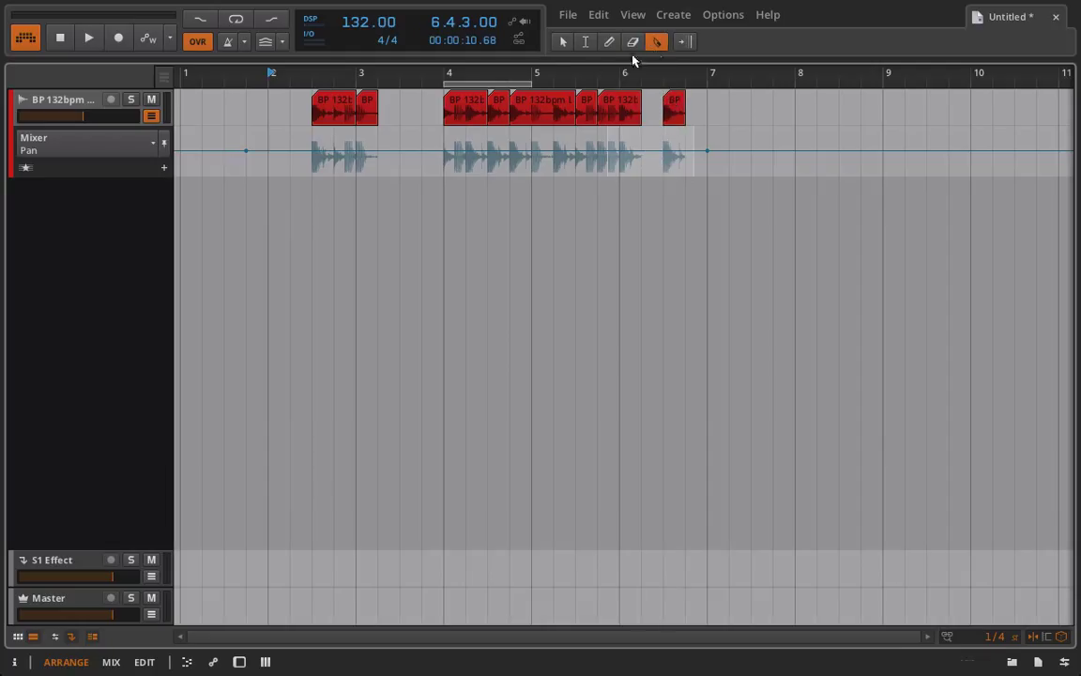
pyautogui.click(553, 110)
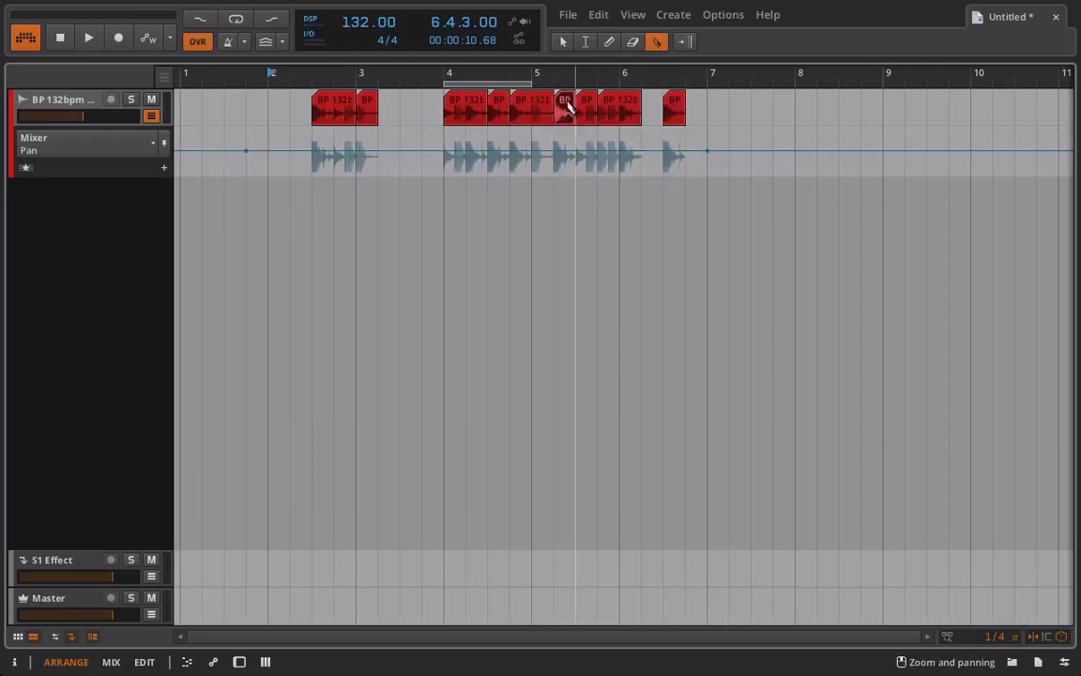
# Move the small slice to just before bar 4, place the first slice after the last, and play back from bar 4.
pyautogui.press('1')
pyautogui.moveTo(565, 105); pyautogui.dragTo(431, 102)
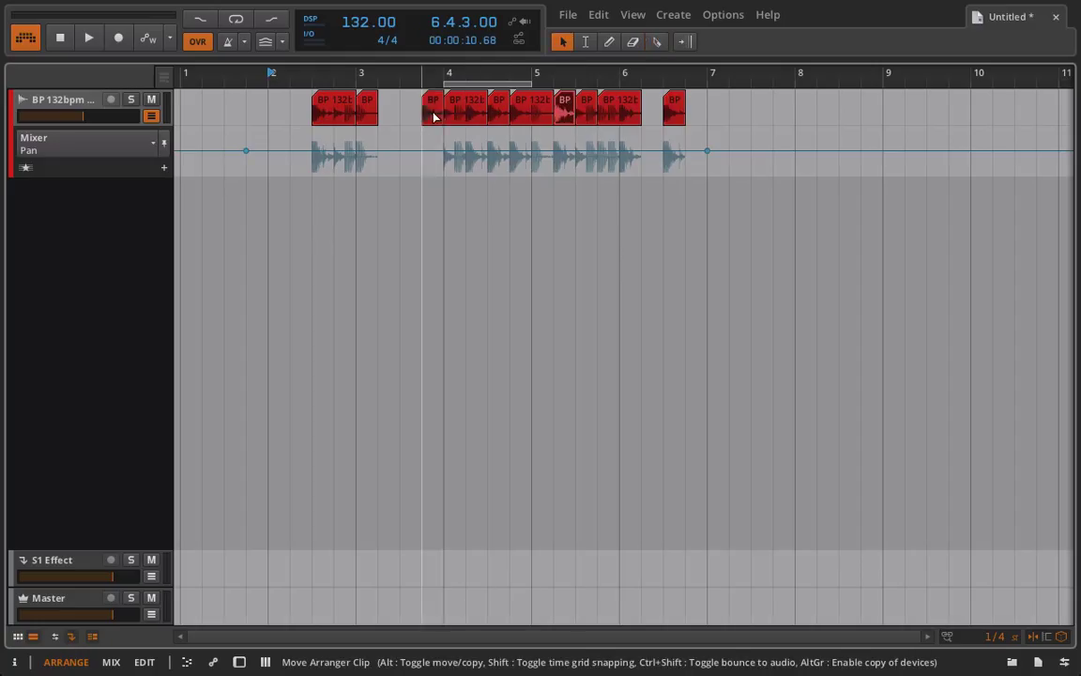
pyautogui.moveTo(367, 119); pyautogui.dragTo(411, 120)
pyautogui.click(335, 114)
pyautogui.moveTo(679, 113); pyautogui.dragTo(710, 113)
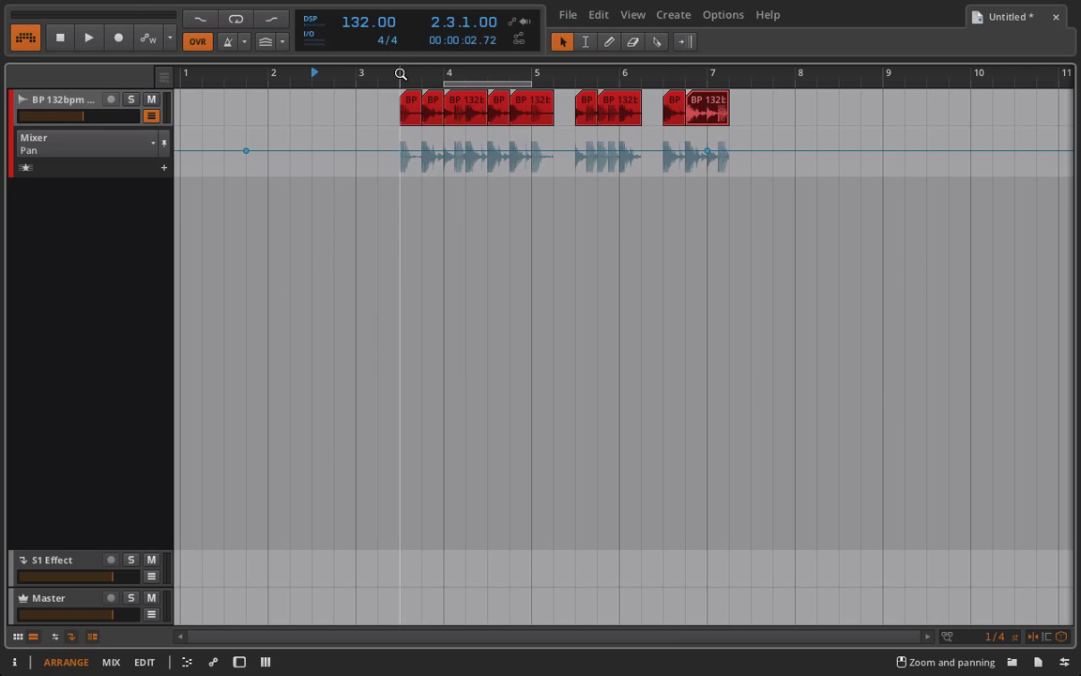
pyautogui.doubleClick(402, 73)
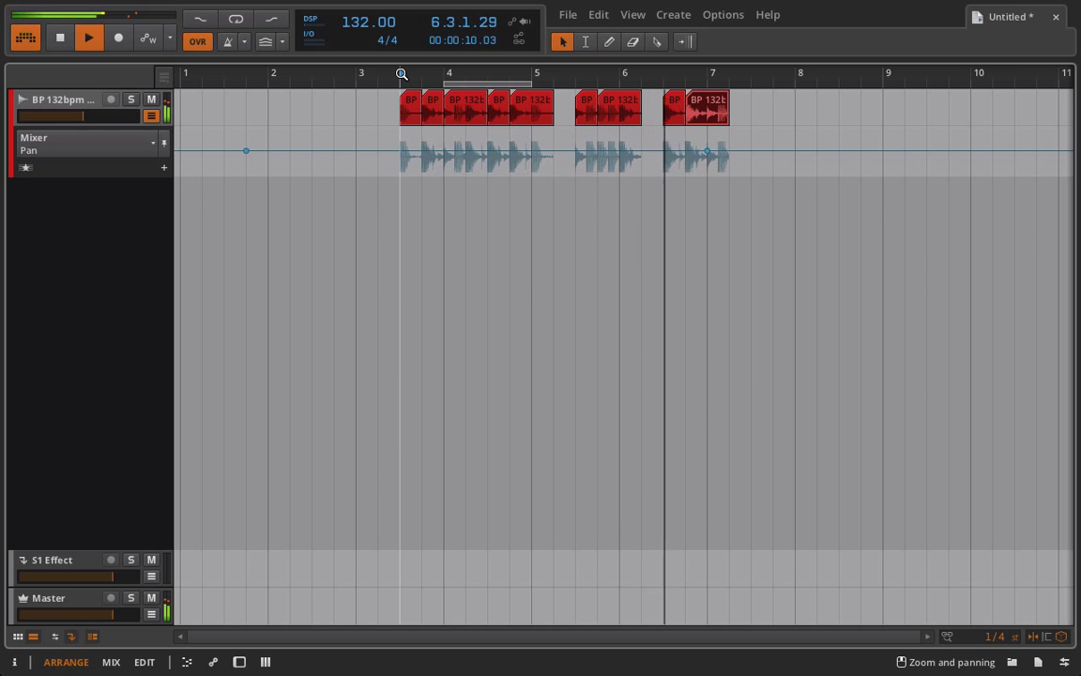
pyautogui.press('space')
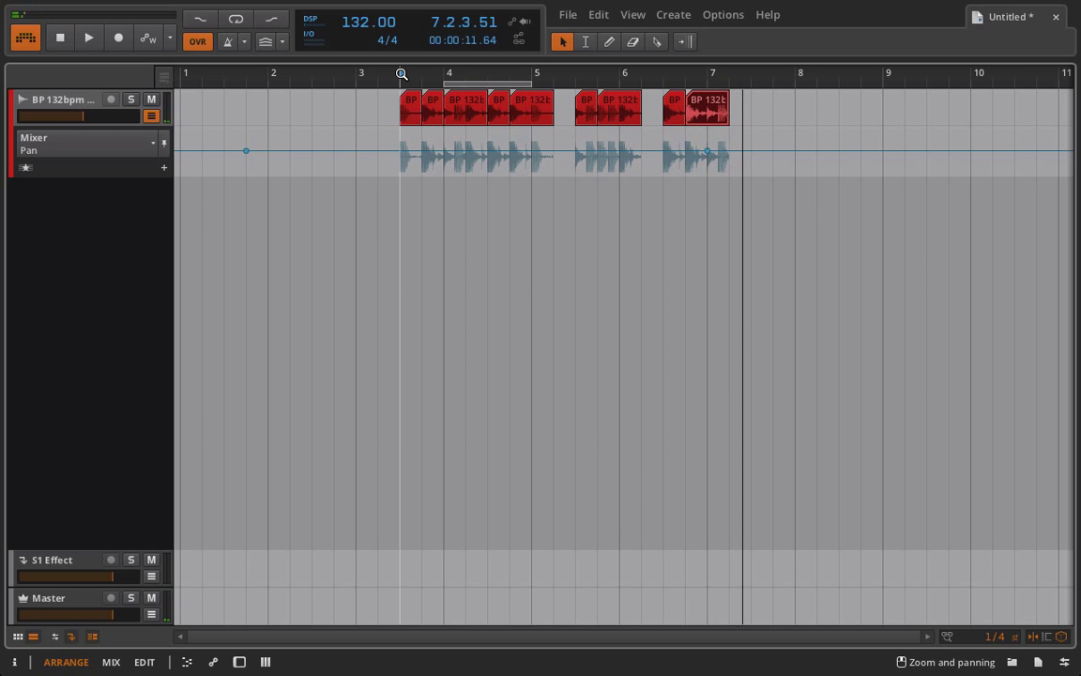